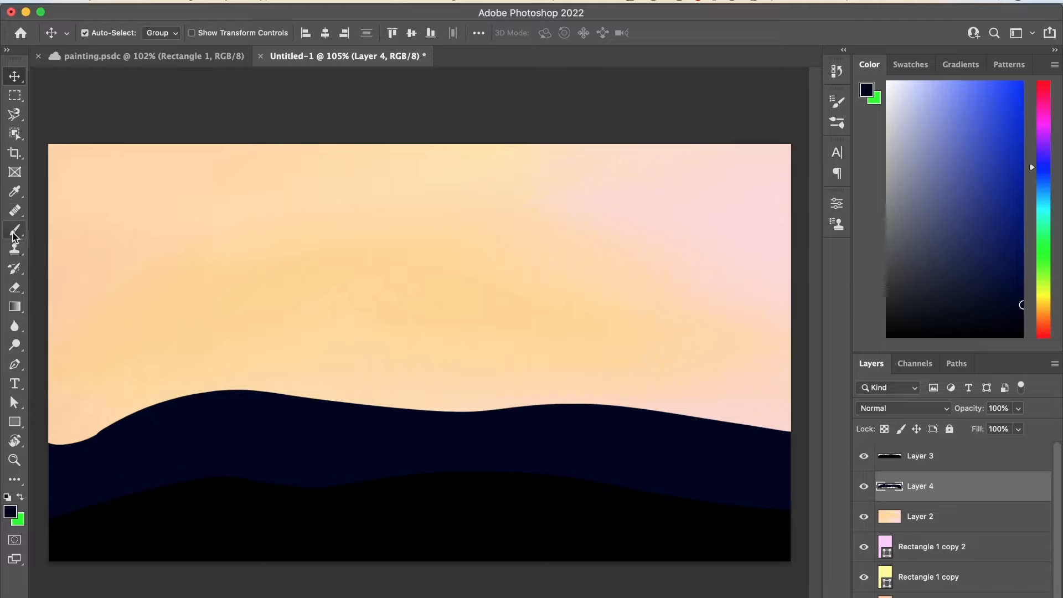
# Blend and reshape the navy hill on Layer 4 with long Mixer Brush strokes, creating soft rolling ridges against the sky.
pyautogui.click(14, 236)
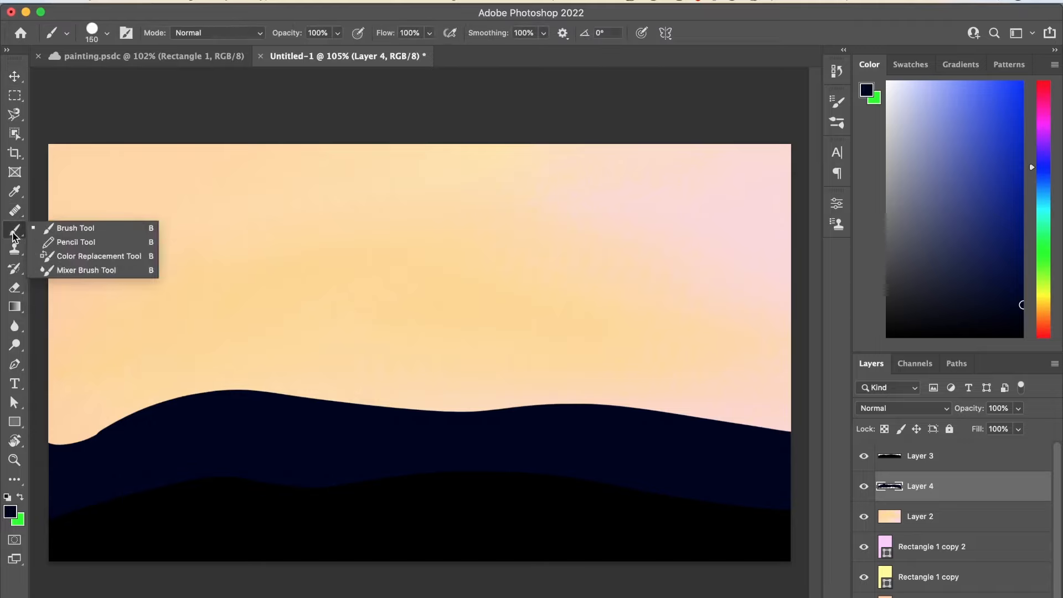
pyautogui.click(79, 272)
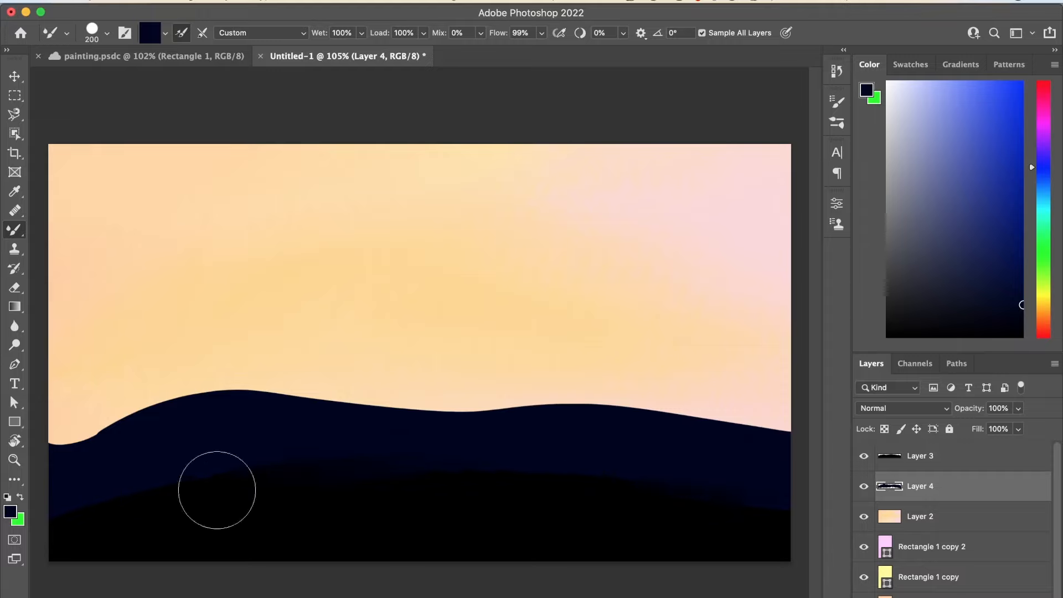
pyautogui.moveTo(217, 490)
pyautogui.mouseDown()
pyautogui.moveTo(56, 534)
pyautogui.moveTo(45, 527)
pyautogui.moveTo(68, 493)
pyautogui.moveTo(76, 502)
pyautogui.moveTo(56, 515)
pyautogui.moveTo(248, 477)
pyautogui.moveTo(415, 486)
pyautogui.mouseUp()
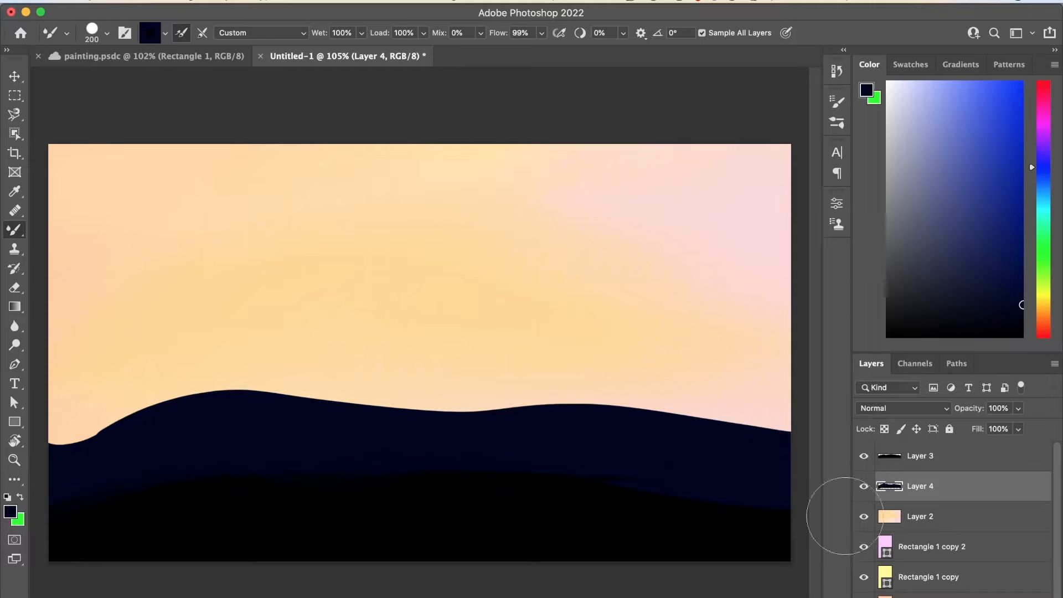
pyautogui.rightClick(528, 387)
pyautogui.moveTo(54, 463)
pyautogui.mouseDown()
pyautogui.moveTo(95, 439)
pyautogui.moveTo(54, 446)
pyautogui.moveTo(375, 422)
pyautogui.moveTo(636, 439)
pyautogui.moveTo(759, 425)
pyautogui.moveTo(458, 443)
pyautogui.moveTo(347, 434)
pyautogui.moveTo(577, 448)
pyautogui.moveTo(687, 421)
pyautogui.moveTo(843, 425)
pyautogui.mouseUp()
pyautogui.moveTo(61, 429)
pyautogui.mouseDown()
pyautogui.moveTo(280, 434)
pyautogui.moveTo(249, 402)
pyautogui.moveTo(66, 408)
pyautogui.moveTo(581, 415)
pyautogui.moveTo(66, 446)
pyautogui.moveTo(271, 422)
pyautogui.moveTo(206, 392)
pyautogui.moveTo(214, 426)
pyautogui.moveTo(251, 415)
pyautogui.mouseUp()
pyautogui.moveTo(636, 415)
pyautogui.mouseDown()
pyautogui.moveTo(835, 388)
pyautogui.moveTo(492, 443)
pyautogui.moveTo(763, 408)
pyautogui.moveTo(360, 425)
pyautogui.moveTo(330, 415)
pyautogui.moveTo(419, 403)
pyautogui.moveTo(588, 419)
pyautogui.moveTo(380, 458)
pyautogui.mouseUp()
# Nudge the blended navy hill on Layer 4 slightly downward with the Move tool.
pyautogui.press('v')
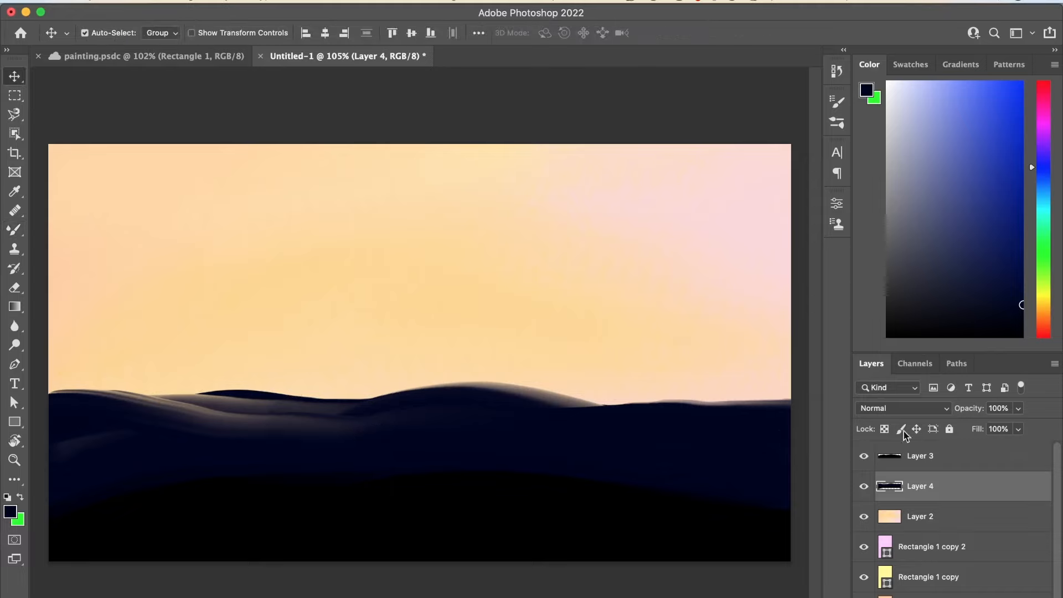
pyautogui.press('Down')
pyautogui.press('Down')
pyautogui.press('Down')
pyautogui.press('Down')
pyautogui.press('Down')
pyautogui.press('Down')
pyautogui.press('Down')
# Add a new layer directly above Layer 2 and choose a brighter navy blue as the foreground color.
pyautogui.click(928, 517)
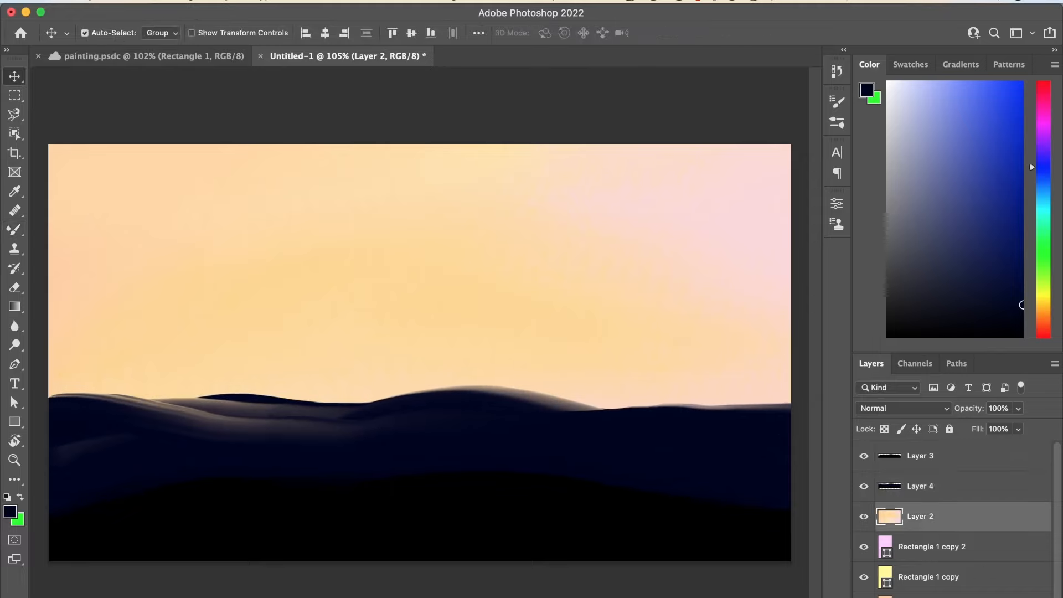
pyautogui.click(930, 480)
pyautogui.click(929, 517)
pyautogui.press('alt+shift+super+n')
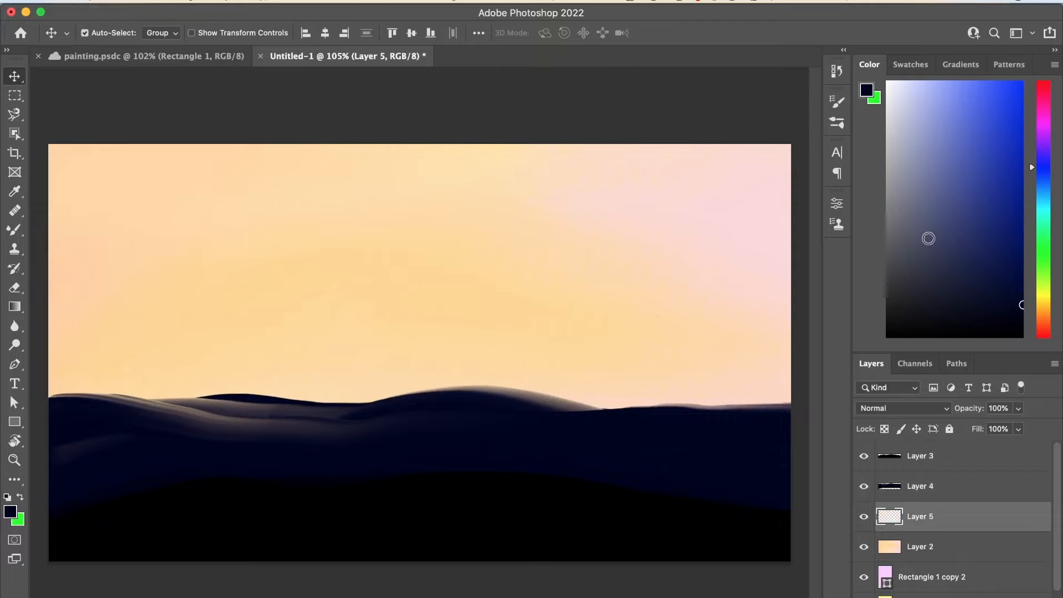
pyautogui.moveTo(1015, 256); pyautogui.dragTo(1038, 227)
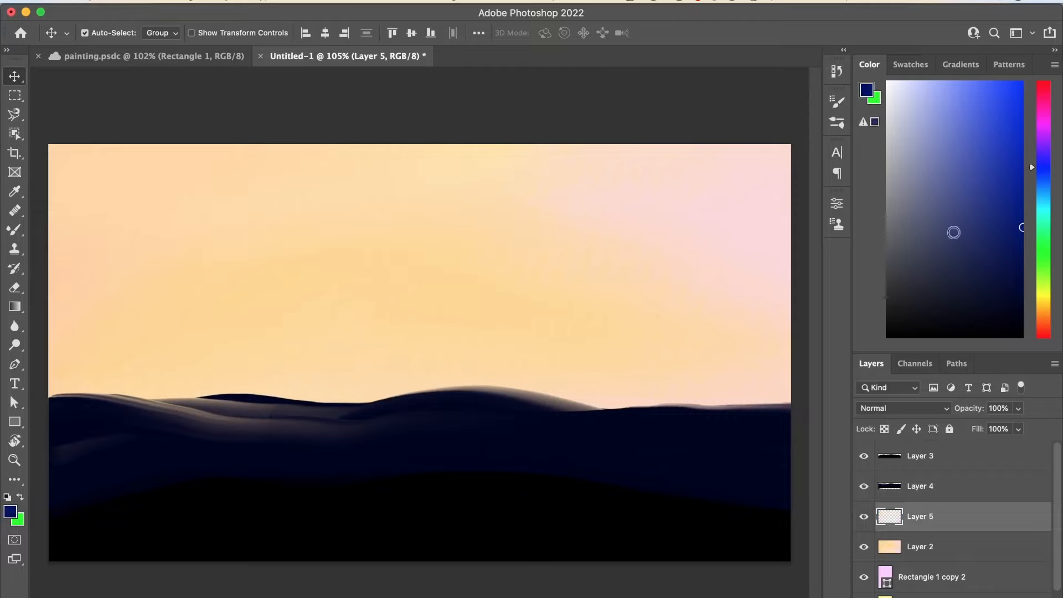
# Paint a wavy blue ridge line across the sky above the dark hills with the regular Brush tool.
pyautogui.press('b')
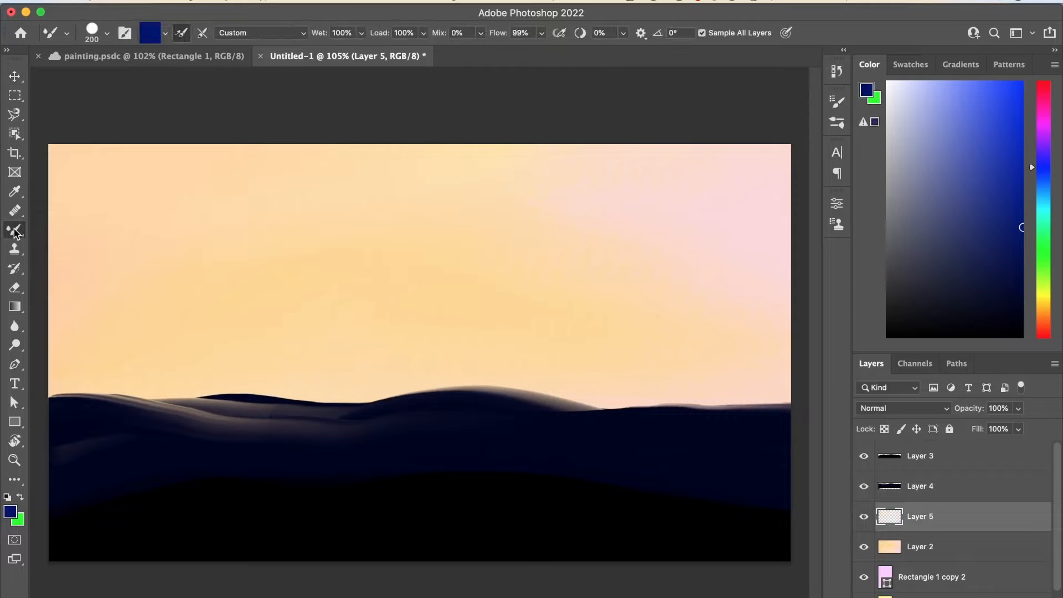
pyautogui.rightClick(15, 232)
pyautogui.click(77, 228)
pyautogui.press('[')
pyautogui.moveTo(66, 340)
pyautogui.mouseDown()
pyautogui.moveTo(101, 320)
pyautogui.moveTo(273, 291)
pyautogui.mouseUp()
pyautogui.press('super+z')
pyautogui.rightClick(222, 310)
pyautogui.click(465, 425)
pyautogui.click(67, 325)
pyautogui.moveTo(45, 336)
pyautogui.mouseDown()
pyautogui.moveTo(449, 310)
pyautogui.moveTo(908, 327)
pyautogui.moveTo(157, 318)
pyautogui.moveTo(95, 347)
pyautogui.mouseUp()
pyautogui.rightClick(263, 335)
pyautogui.click(509, 385)
# Fill the area between the blue ridge line and the dark hills with a size 125 brush, and move the blue hill slightly lower.
pyautogui.click(25, 371)
pyautogui.moveTo(26, 370); pyautogui.dragTo(104, 326)
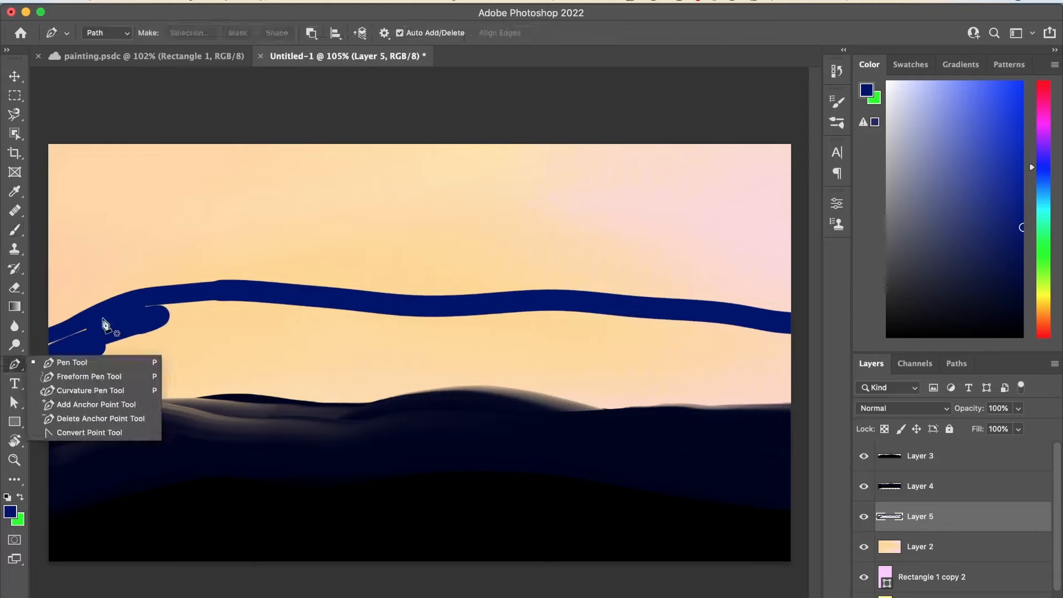
pyautogui.click(10, 226)
pyautogui.moveTo(60, 352)
pyautogui.mouseDown()
pyautogui.moveTo(39, 388)
pyautogui.moveTo(579, 396)
pyautogui.moveTo(741, 415)
pyautogui.moveTo(783, 386)
pyautogui.moveTo(168, 351)
pyautogui.moveTo(153, 329)
pyautogui.moveTo(221, 349)
pyautogui.moveTo(832, 360)
pyautogui.moveTo(613, 363)
pyautogui.mouseUp()
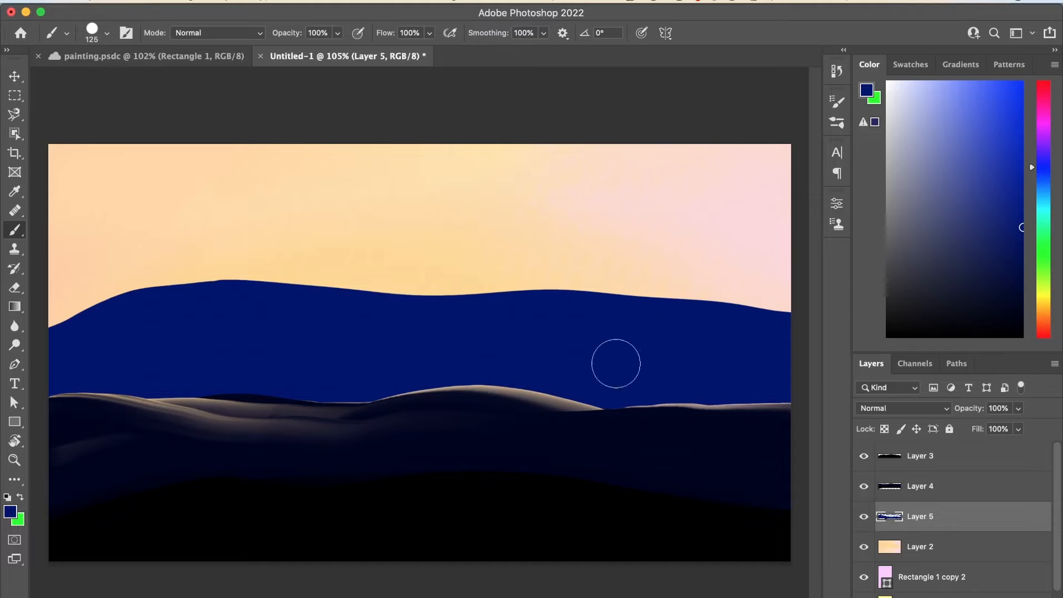
pyautogui.press('v')
pyautogui.moveTo(468, 325); pyautogui.dragTo(472, 354)
# Soften the blue hill's top edge against the sky with a size 125 Mixer Brush.
pyautogui.click(15, 229)
pyautogui.click(83, 271)
pyautogui.press('[')
pyautogui.press('[')
pyautogui.press('[')
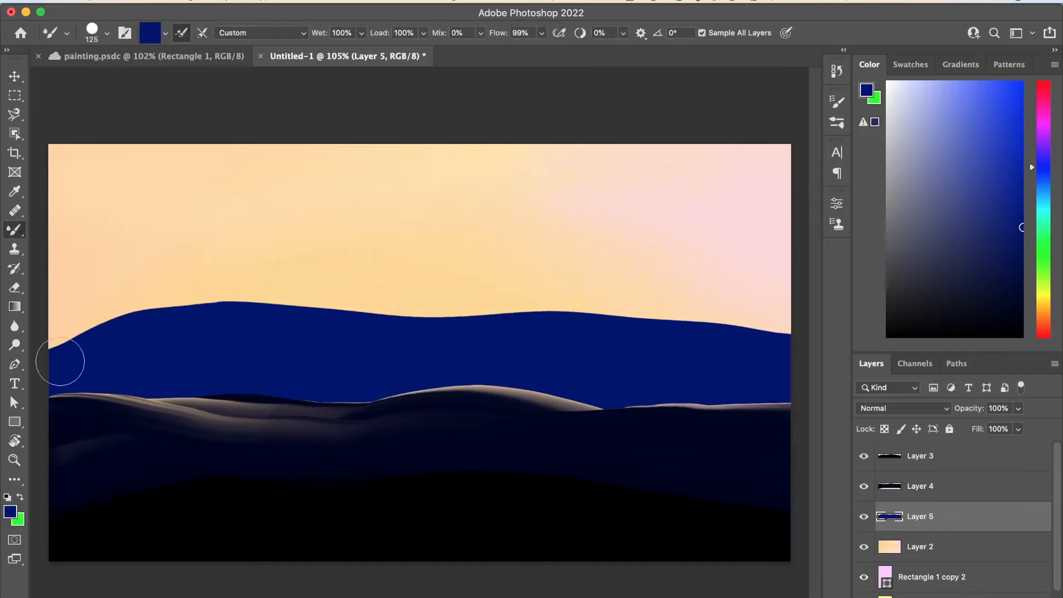
pyautogui.moveTo(55, 368); pyautogui.dragTo(482, 311)
pyautogui.moveTo(552, 319); pyautogui.dragTo(791, 351)
pyautogui.moveTo(589, 343); pyautogui.dragTo(791, 348)
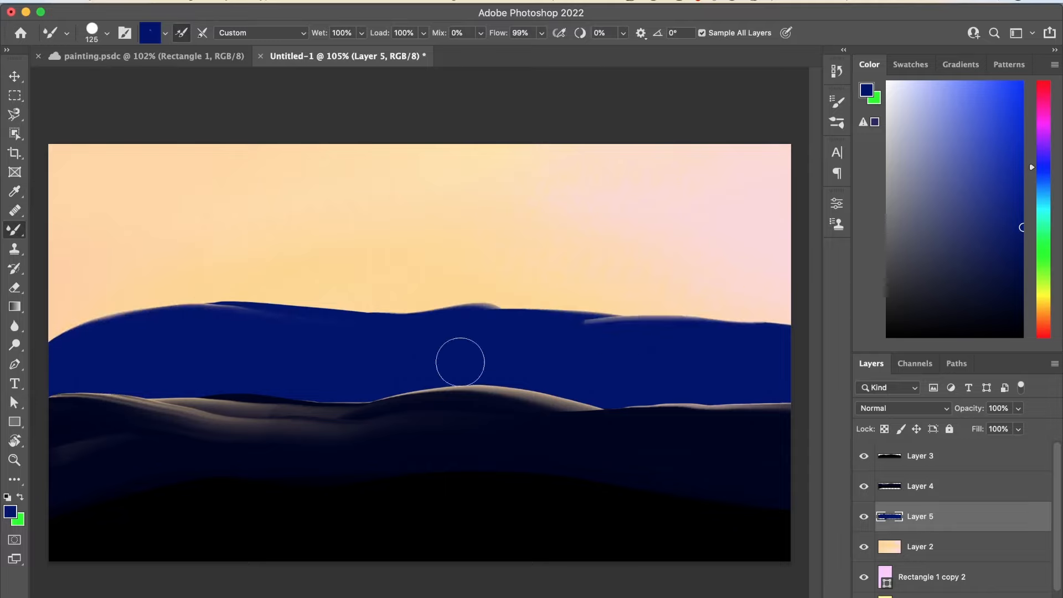
pyautogui.moveTo(345, 334); pyautogui.dragTo(579, 343)
pyautogui.moveTo(410, 332)
pyautogui.mouseDown()
pyautogui.moveTo(487, 323)
pyautogui.moveTo(556, 341)
pyautogui.mouseUp()
pyautogui.moveTo(285, 317); pyautogui.dragTo(585, 315)
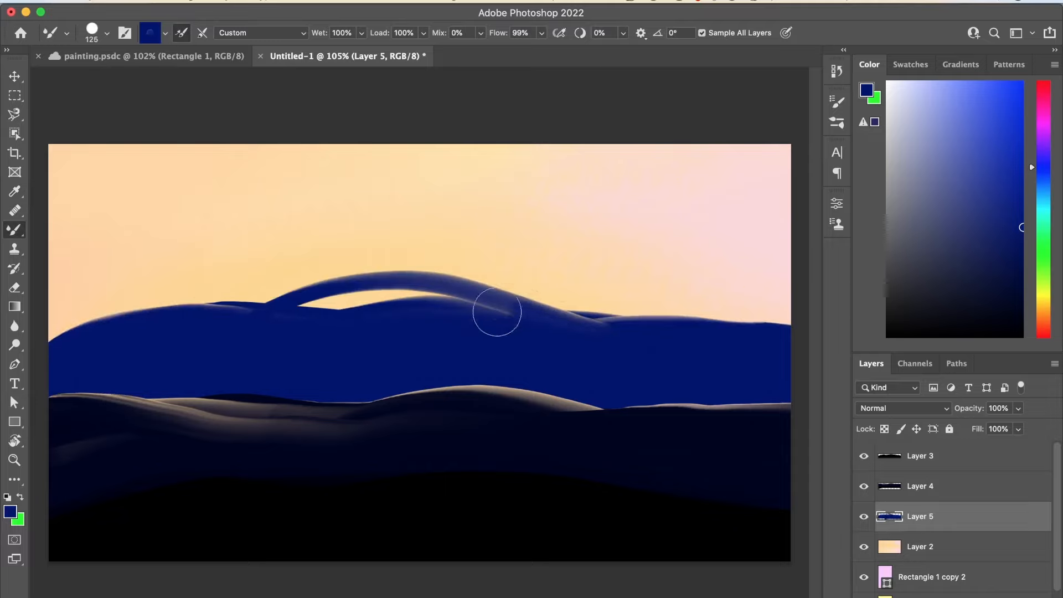
pyautogui.press('super+z')
pyautogui.press('super+z')
# Sweep Mixer Brush strokes from the middle of the blue ridge to the canvas's right edge, forming a rounded, sloping mound.
pyautogui.moveTo(355, 318)
pyautogui.mouseDown()
pyautogui.moveTo(595, 310)
pyautogui.moveTo(833, 369)
pyautogui.mouseUp()
pyautogui.moveTo(620, 321); pyautogui.dragTo(923, 333)
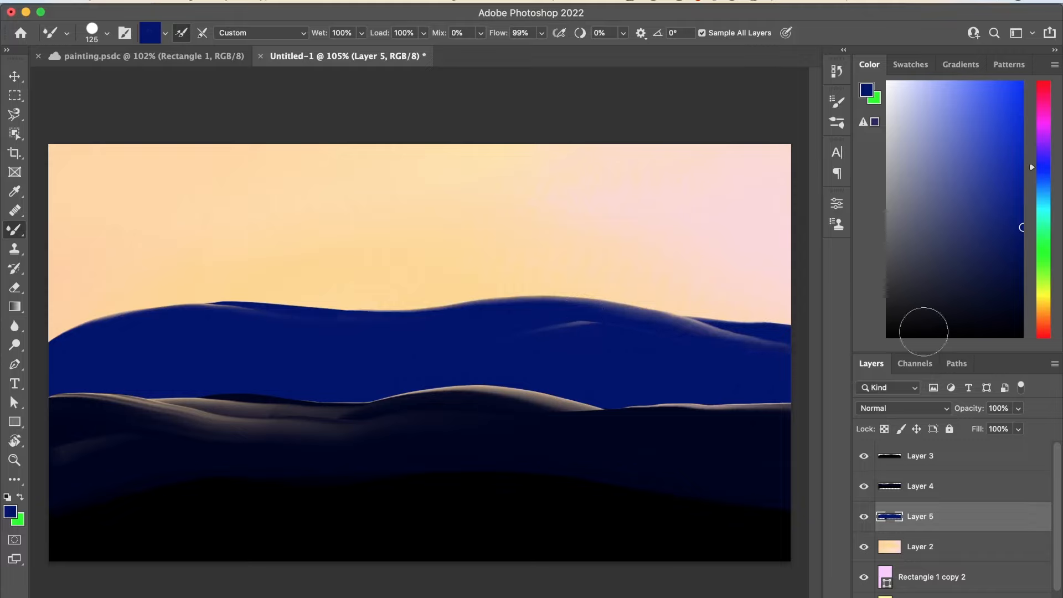
pyautogui.moveTo(659, 326); pyautogui.dragTo(873, 308)
pyautogui.moveTo(603, 317); pyautogui.dragTo(933, 333)
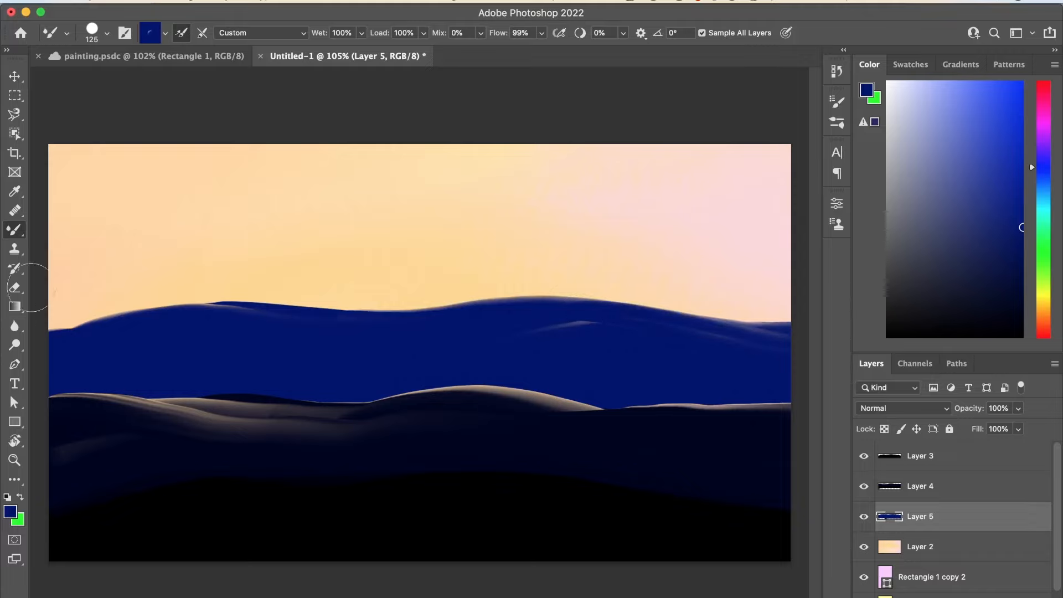
# Reshape the left half of the blue ridge with Mixer Brush strokes into a raised edge and an overlapping mound.
pyautogui.moveTo(31, 288)
pyautogui.mouseDown()
pyautogui.moveTo(197, 318)
pyautogui.moveTo(22, 328)
pyautogui.mouseUp()
pyautogui.moveTo(197, 309); pyautogui.dragTo(641, 299)
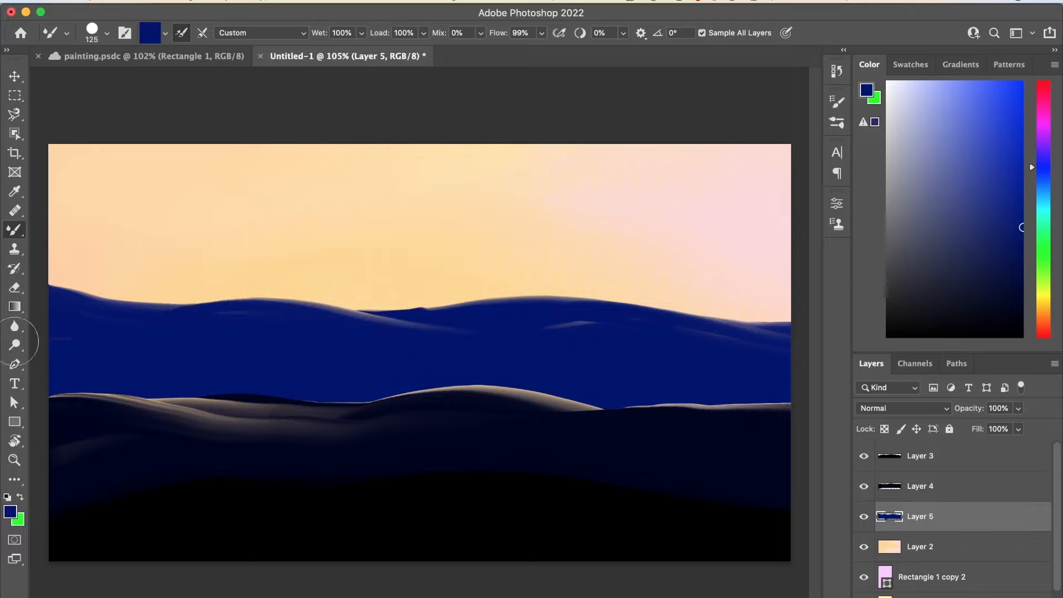
pyautogui.moveTo(407, 313); pyautogui.dragTo(552, 324)
pyautogui.moveTo(372, 328)
pyautogui.mouseDown()
pyautogui.moveTo(408, 309)
pyautogui.moveTo(606, 301)
pyautogui.moveTo(391, 325)
pyautogui.moveTo(577, 299)
pyautogui.moveTo(417, 314)
pyautogui.moveTo(687, 335)
pyautogui.mouseUp()
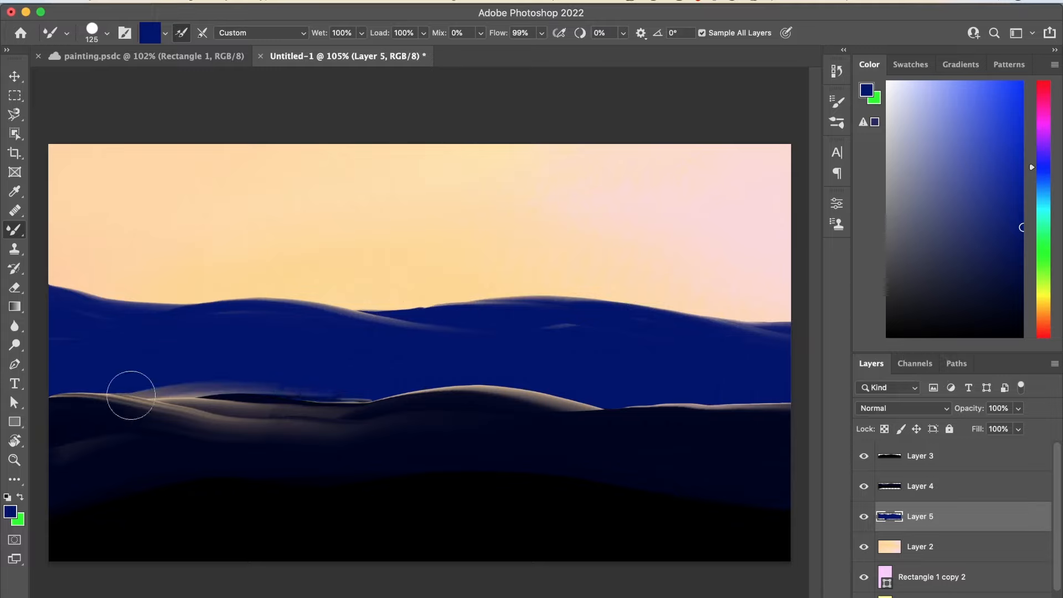
# Blend the blue hill's lower edge along the dark ridge with the Mixer Brush, undoing the unwanted stroke.
pyautogui.moveTo(421, 396); pyautogui.dragTo(492, 364)
pyautogui.hotkey('ctrl', 'z')
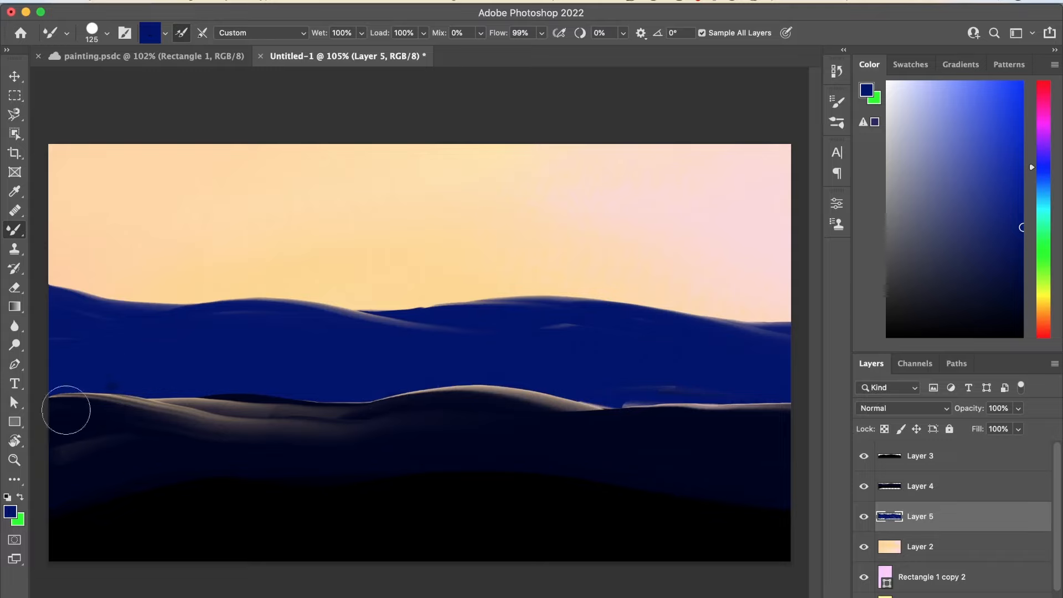
pyautogui.moveTo(67, 410)
pyautogui.mouseDown()
pyautogui.moveTo(56, 396)
pyautogui.moveTo(347, 375)
pyautogui.moveTo(25, 407)
pyautogui.moveTo(621, 372)
pyautogui.moveTo(524, 382)
pyautogui.moveTo(762, 419)
pyautogui.moveTo(677, 391)
pyautogui.moveTo(934, 407)
pyautogui.mouseUp()
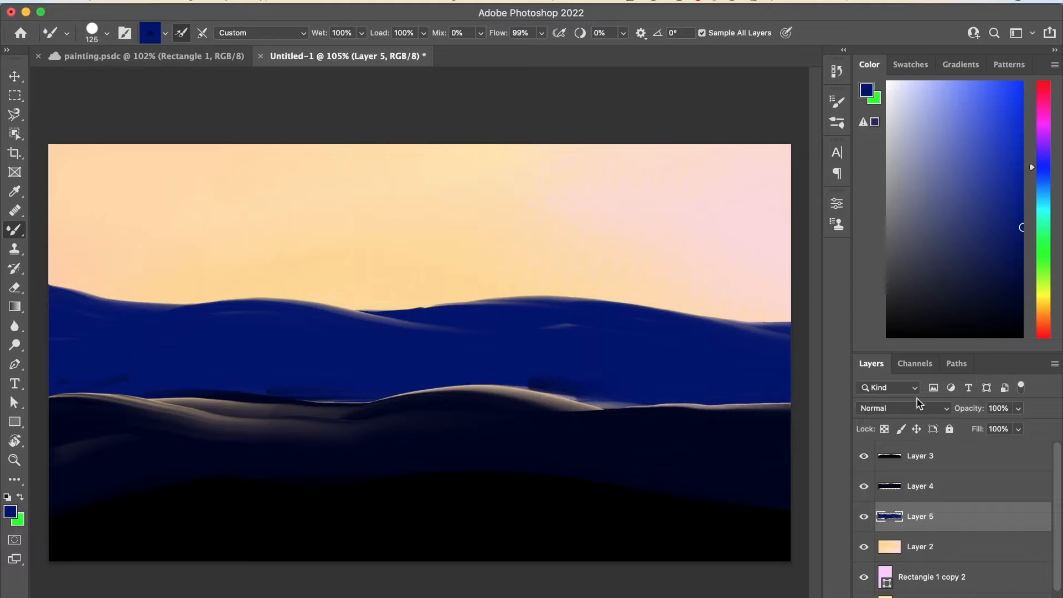
# Lower the blue hill closer to the dark hills and set its layer opacity to 78%.
pyautogui.press('v')
pyautogui.moveTo(553, 333); pyautogui.dragTo(555, 347)
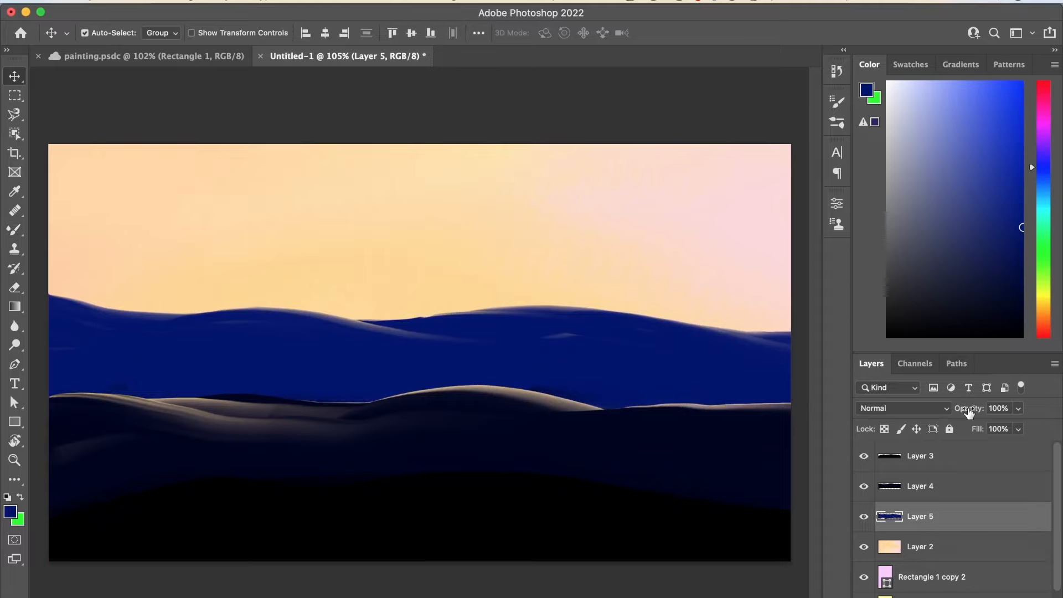
pyautogui.moveTo(964, 412); pyautogui.dragTo(957, 414)
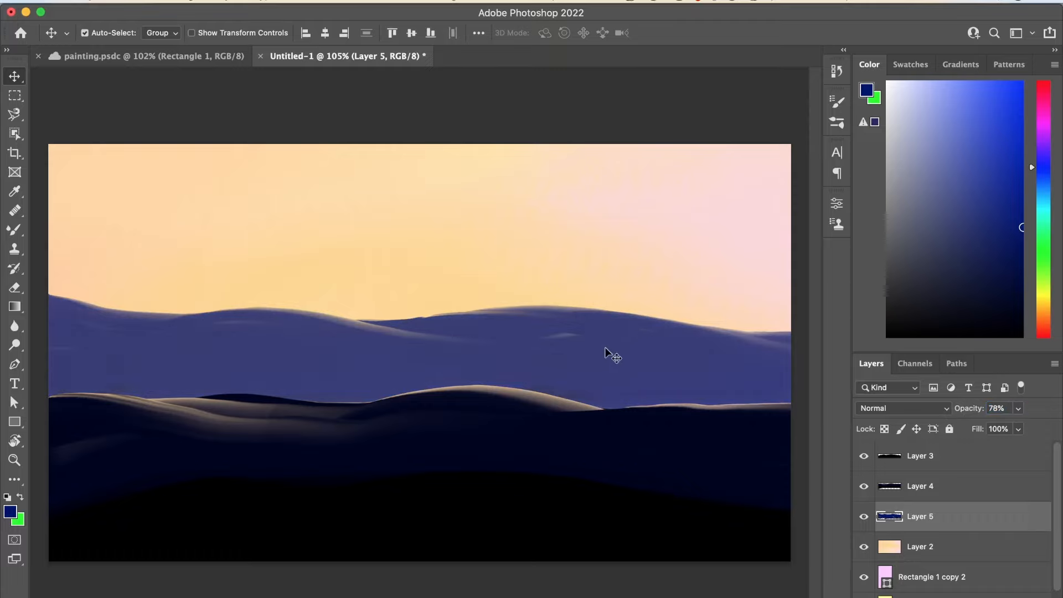
pyautogui.moveTo(576, 353); pyautogui.dragTo(591, 372)
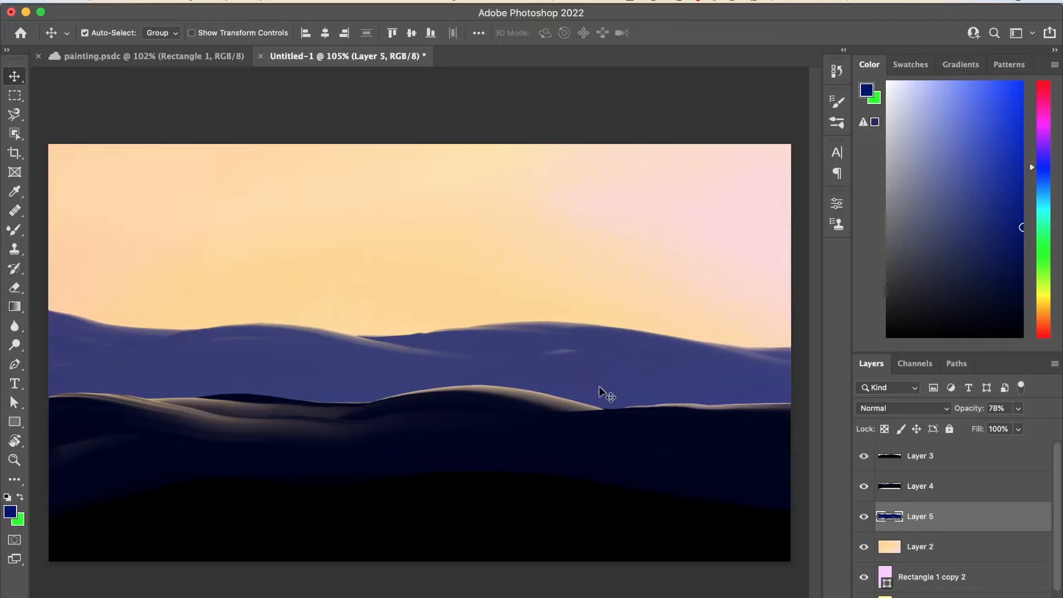
# Draw the pine from the Leaf Trees custom shapes above Layer 5, 462 by 911 px, on the right side of the landscape.
pyautogui.click(547, 426)
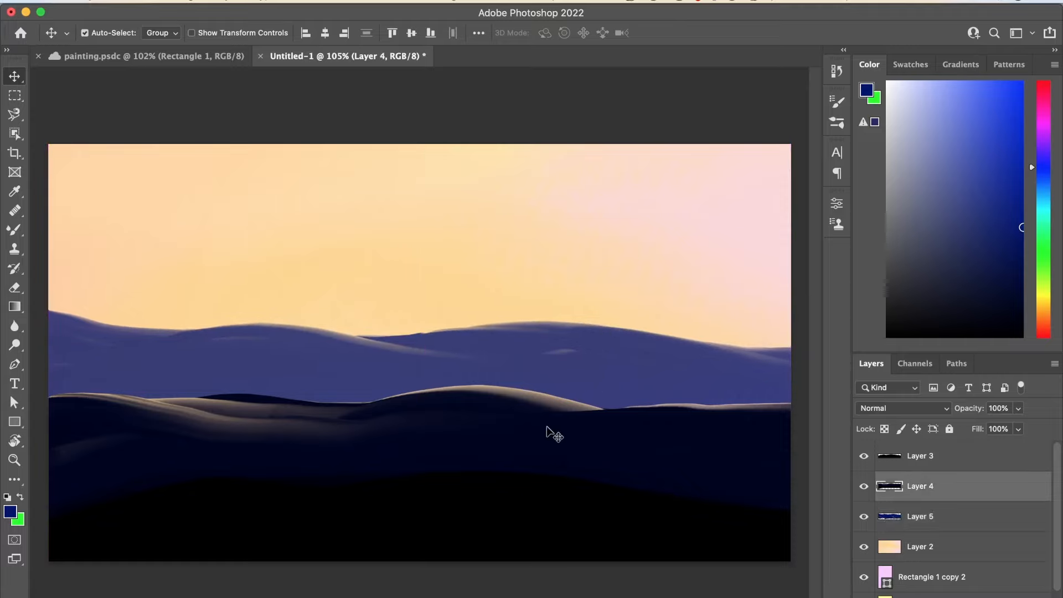
pyautogui.click(571, 367)
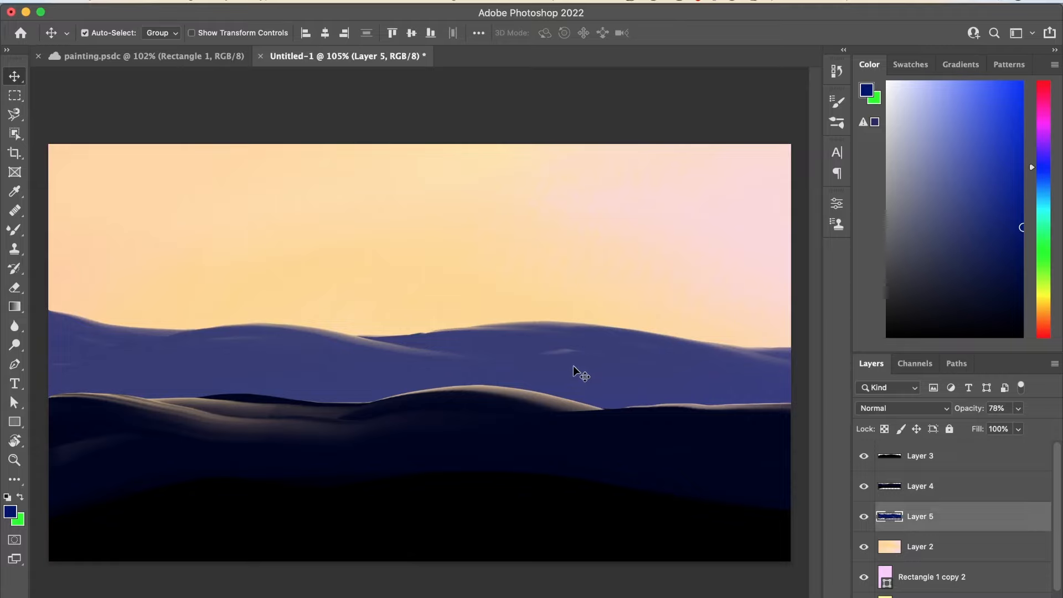
pyautogui.click(17, 423)
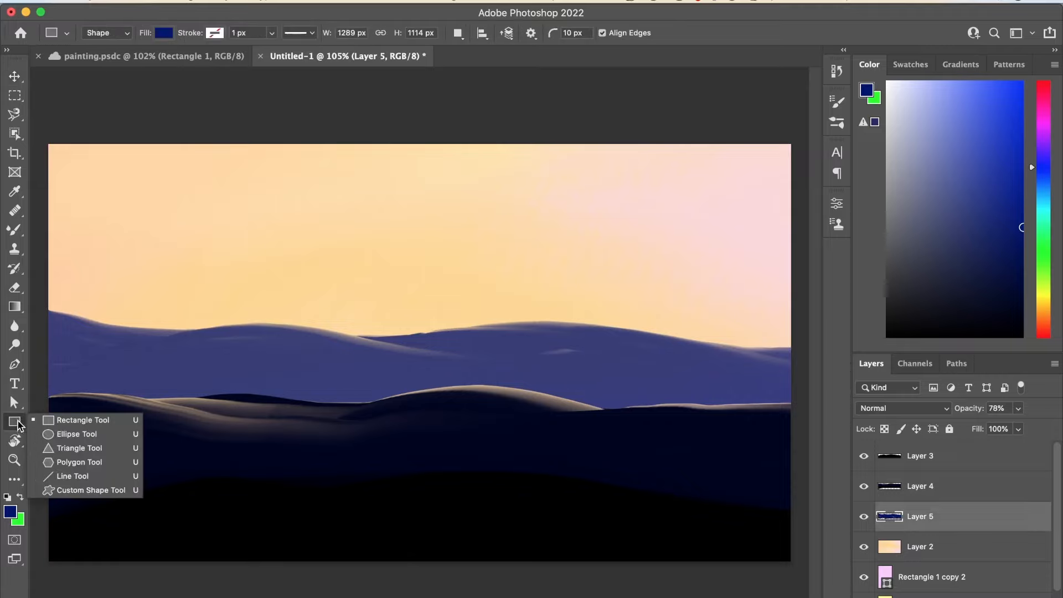
pyautogui.click(78, 491)
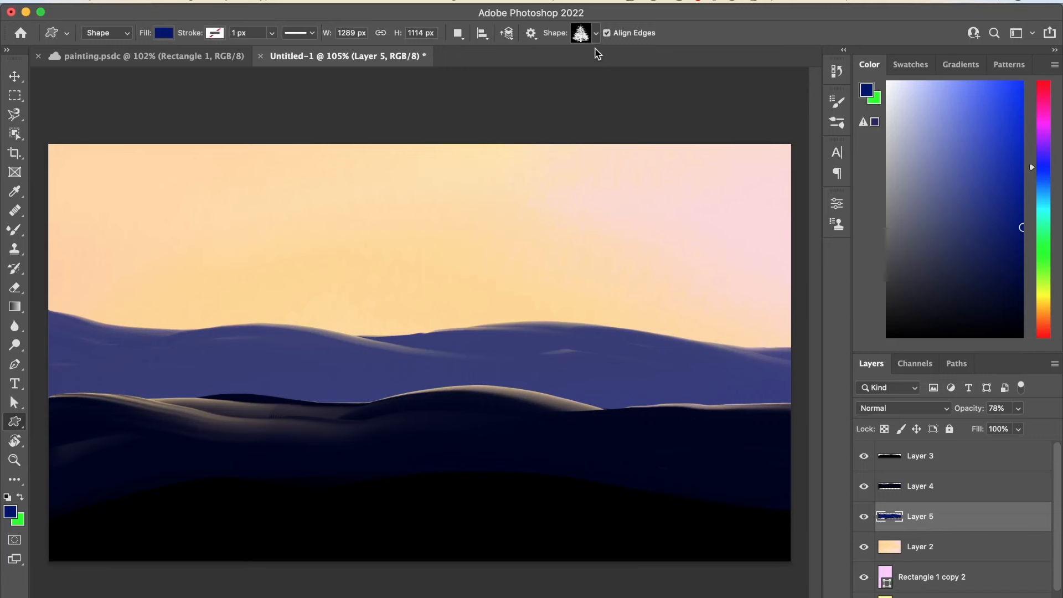
pyautogui.click(597, 34)
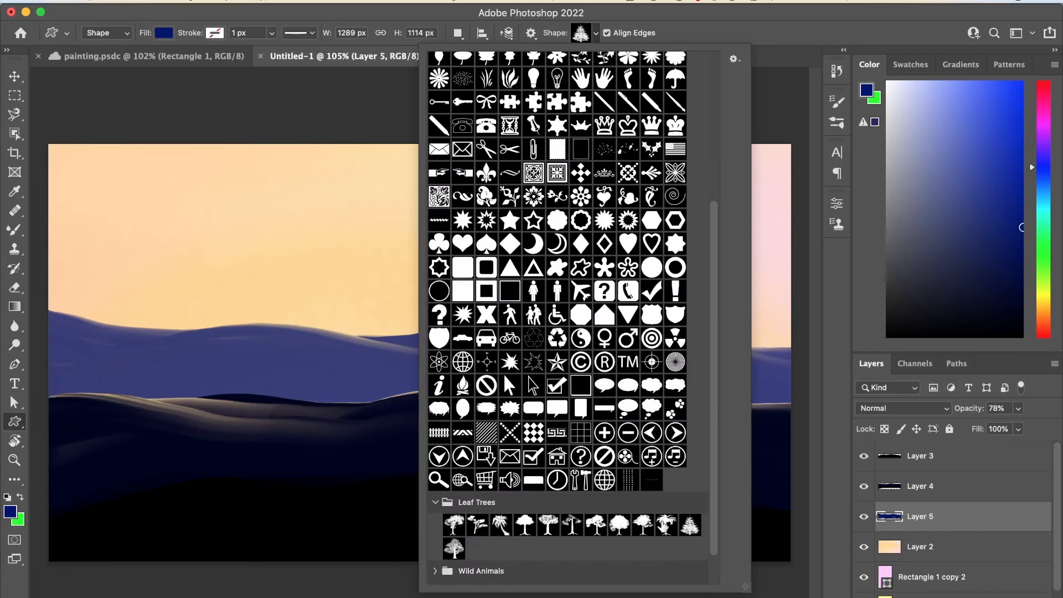
pyautogui.doubleClick(689, 521)
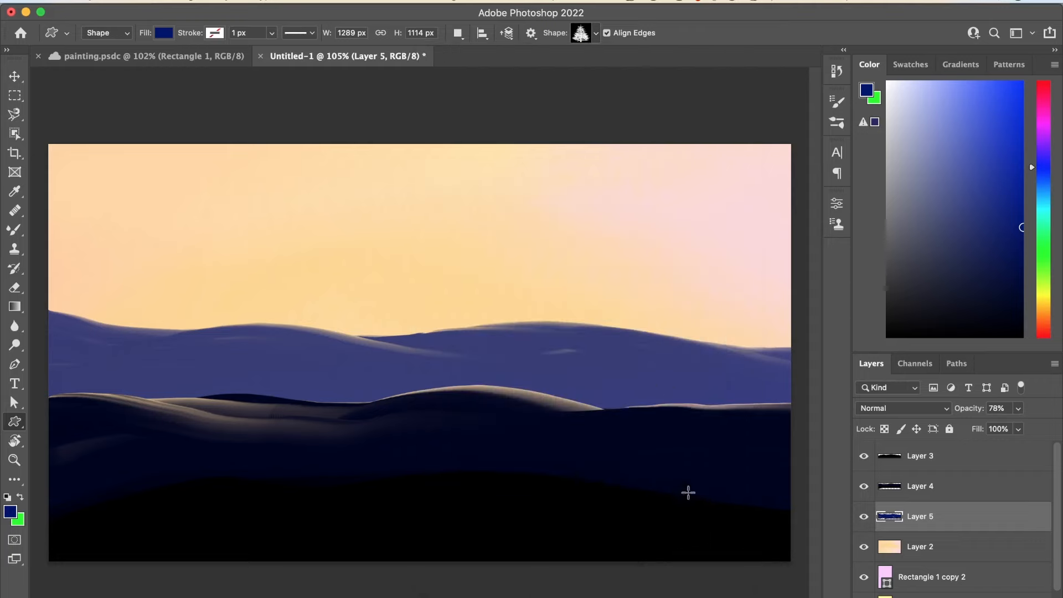
pyautogui.moveTo(583, 211); pyautogui.dragTo(764, 562)
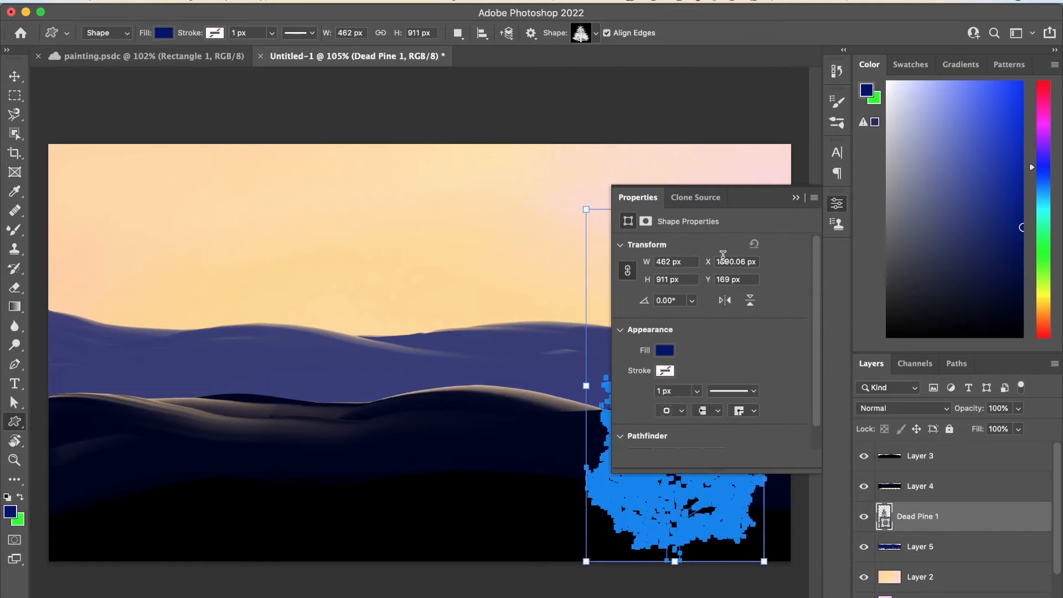
# Fill the pine with a recently used very dark navy and move its layer above Layer 3.
pyautogui.click(666, 351)
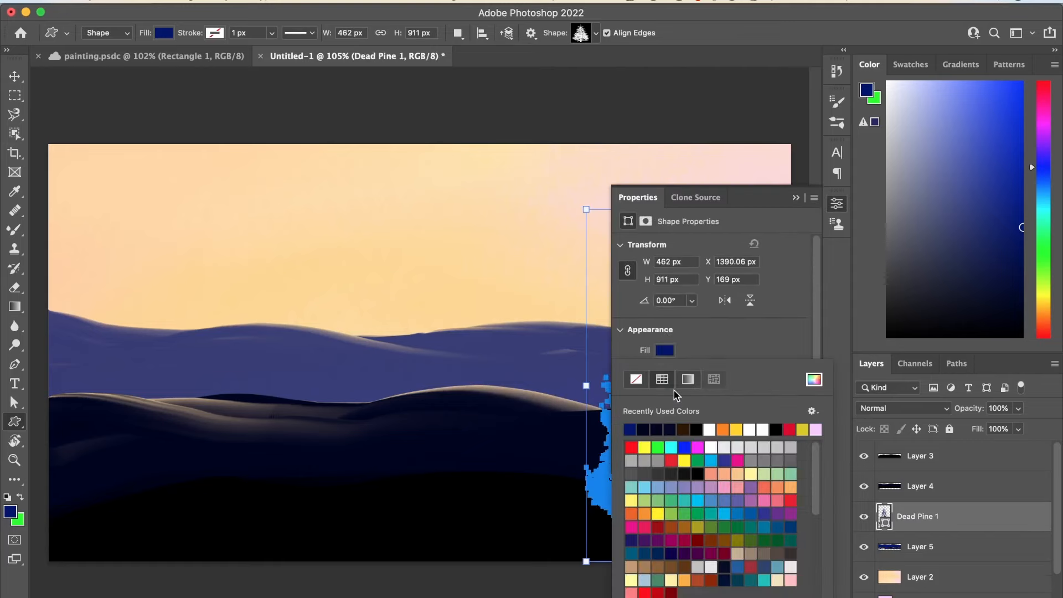
pyautogui.click(644, 428)
pyautogui.click(732, 337)
pyautogui.click(796, 198)
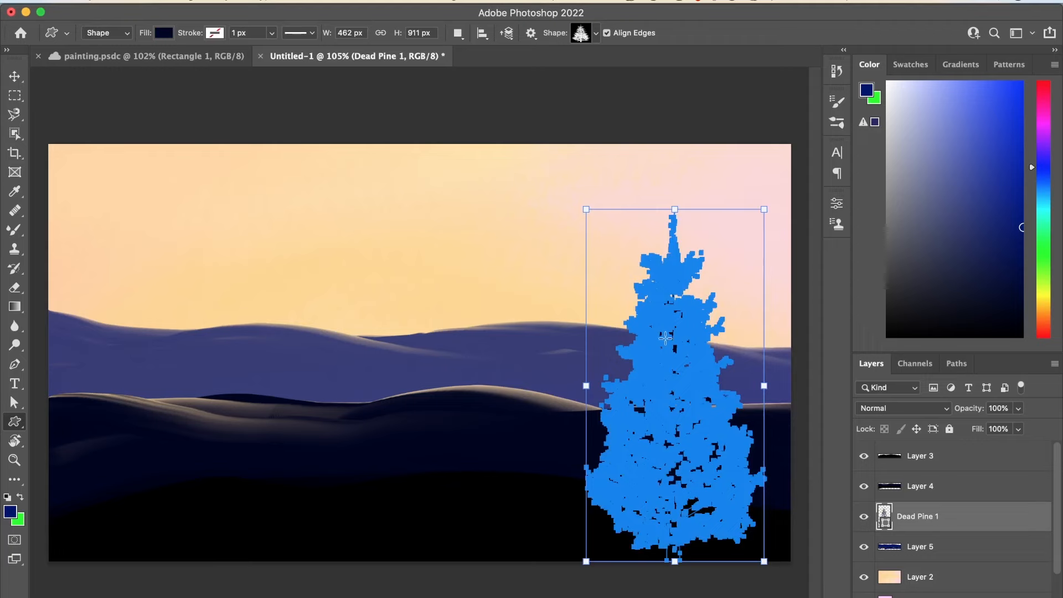
pyautogui.press('v')
pyautogui.moveTo(875, 498); pyautogui.dragTo(885, 451)
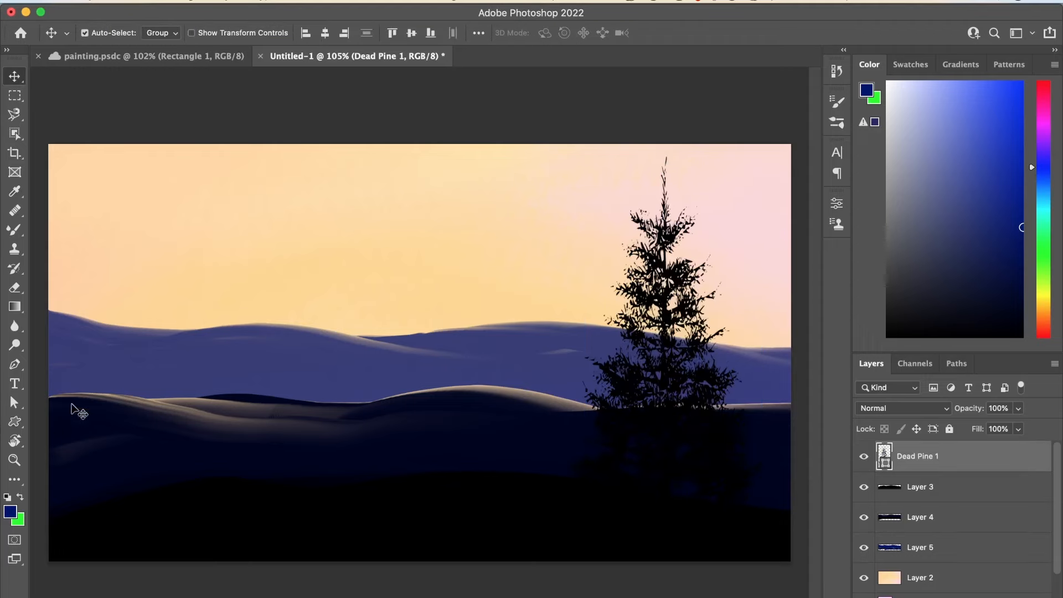
# Draw three flying birds with the bird custom shape, shrinking from the sky's left edge toward its middle, the smallest 27 by 23 px.
pyautogui.click(16, 421)
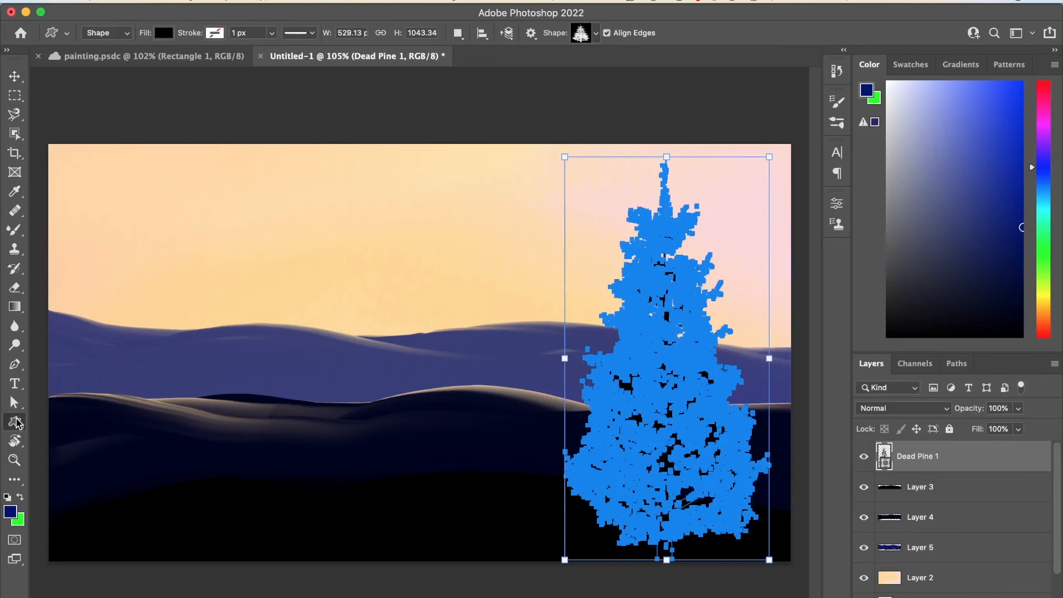
pyautogui.click(596, 35)
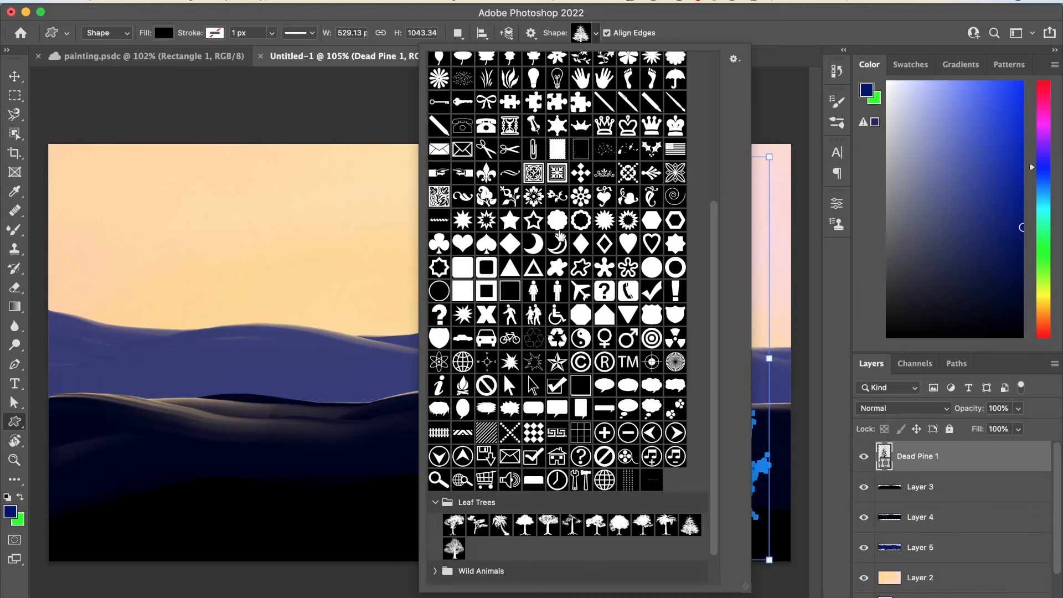
pyautogui.scroll(-2, 520, 376)
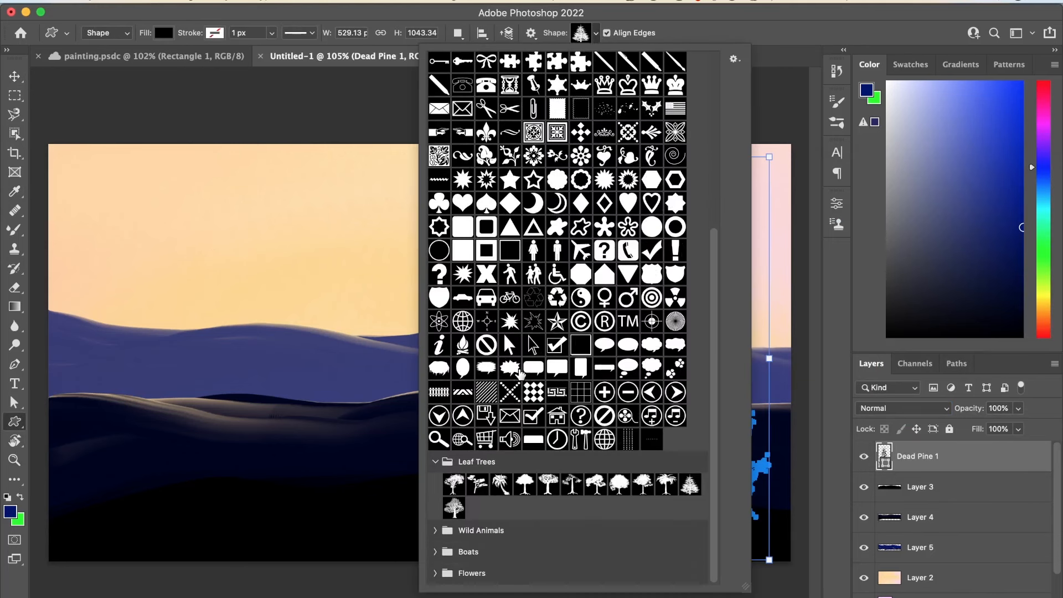
pyautogui.scroll(10, 520, 382)
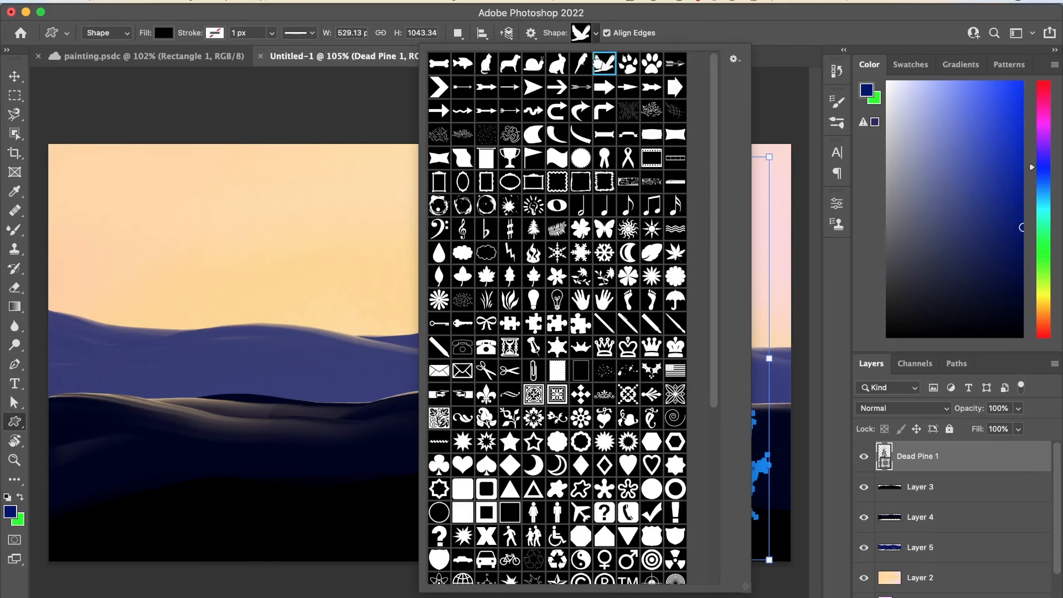
pyautogui.doubleClick(604, 63)
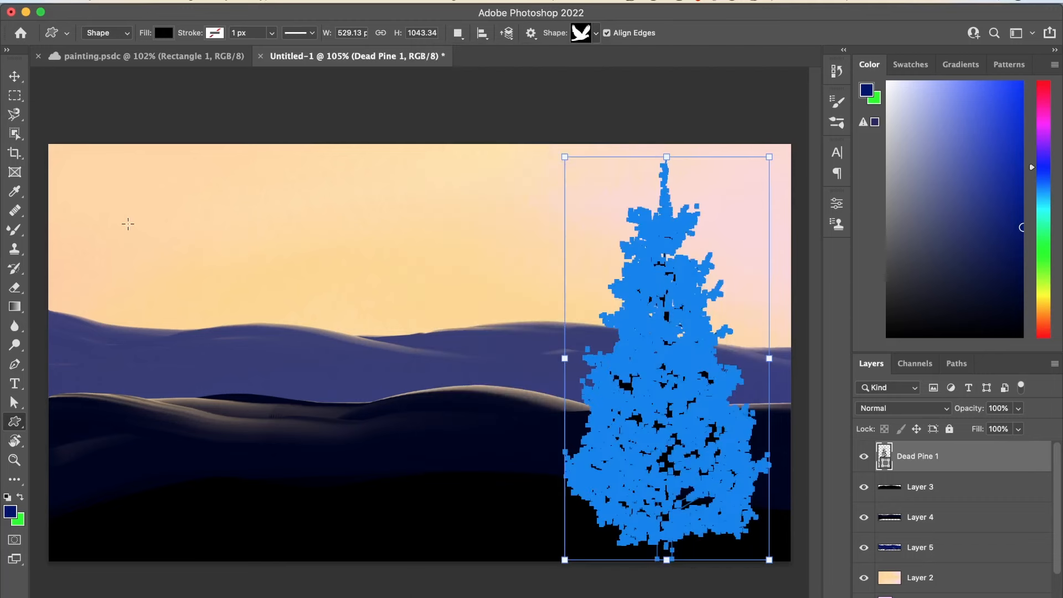
pyautogui.moveTo(101, 229)
pyautogui.mouseDown()
pyautogui.moveTo(130, 232)
pyautogui.moveTo(166, 260)
pyautogui.moveTo(242, 270)
pyautogui.mouseUp()
pyautogui.moveTo(310, 284); pyautogui.dragTo(324, 299)
pyautogui.press('v')
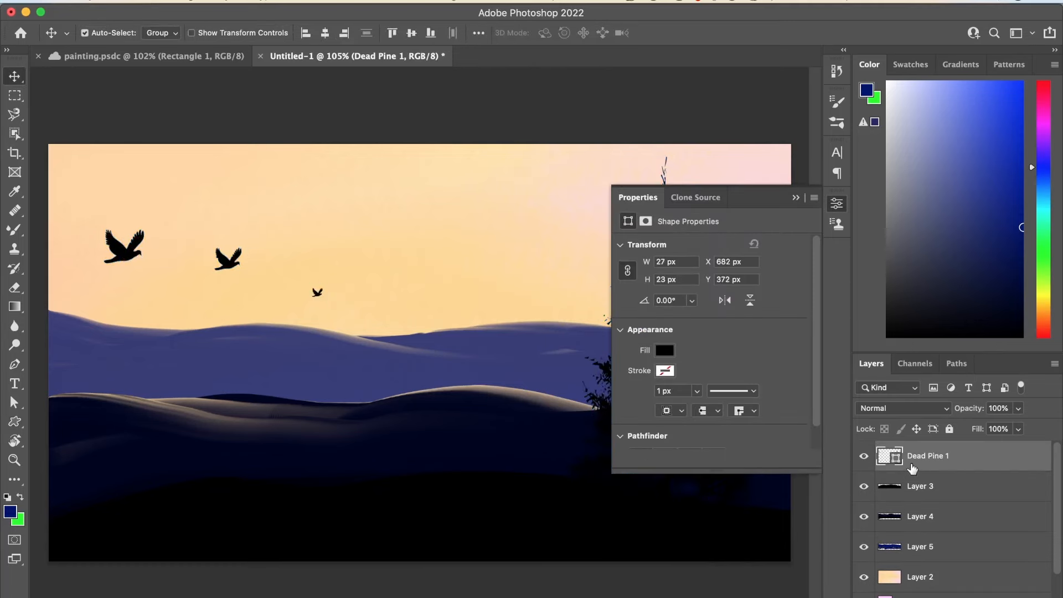
pyautogui.click(664, 352)
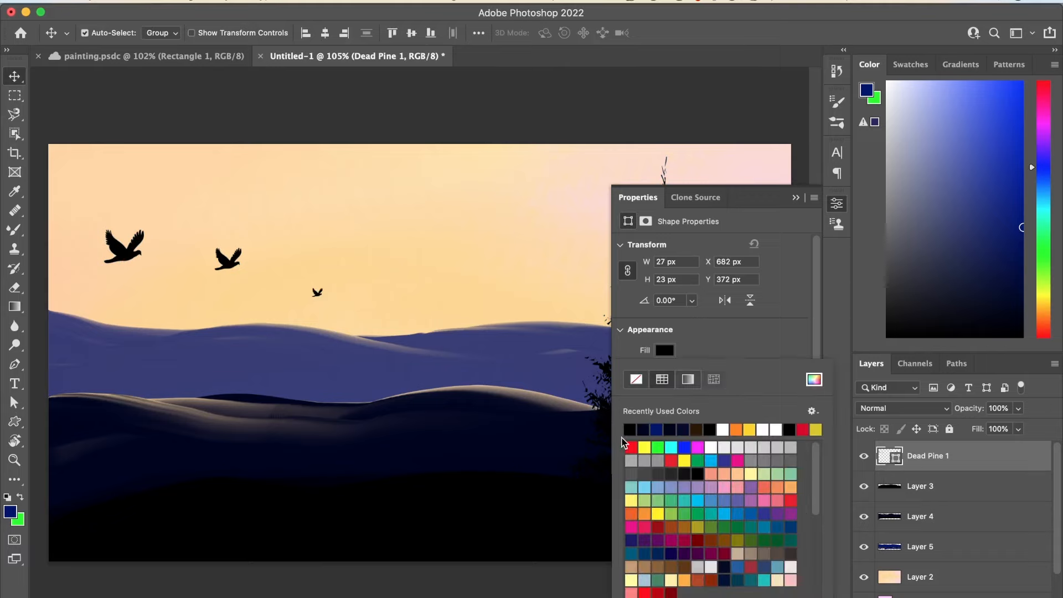
pyautogui.click(712, 352)
pyautogui.click(796, 199)
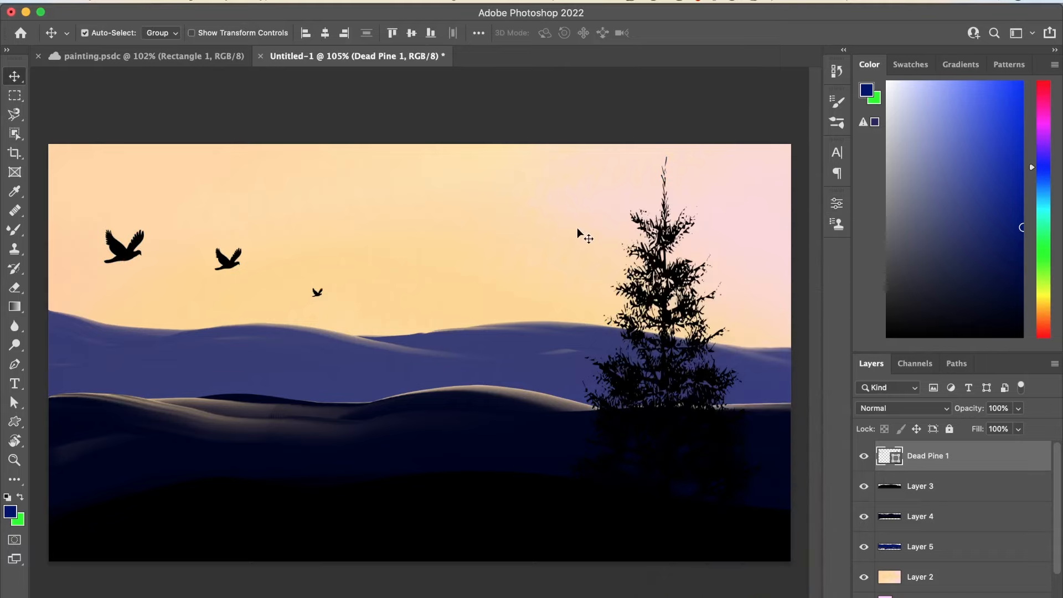
# Paint a taller hill across the middle of Layer 4 with the Brush in the sampled dark navy, filling the area beneath it.
pyautogui.click(432, 427)
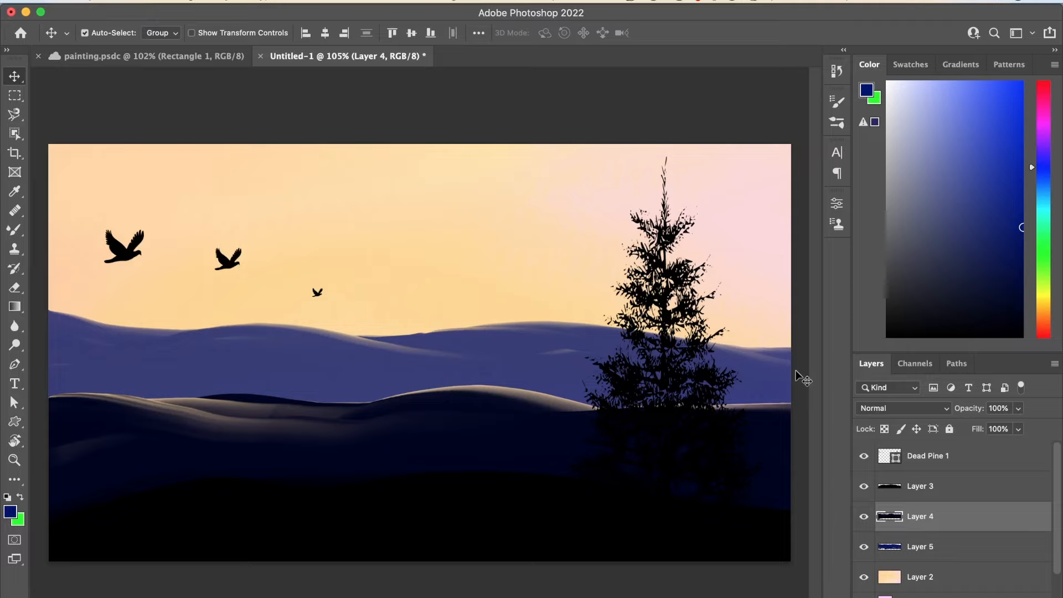
pyautogui.press('b')
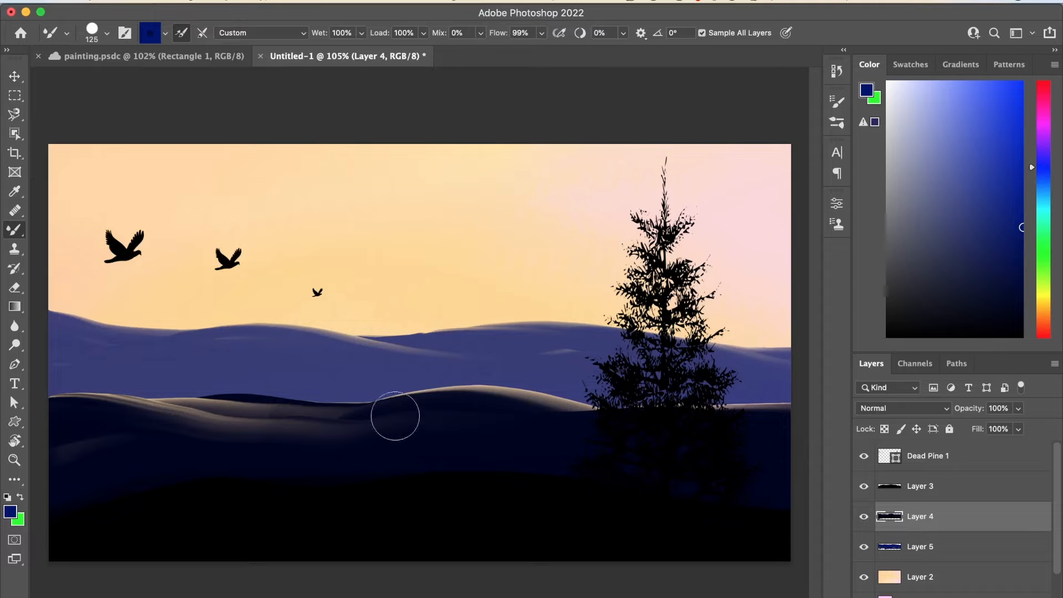
pyautogui.keyDown('alt'); pyautogui.click(481, 455); pyautogui.keyUp('alt')
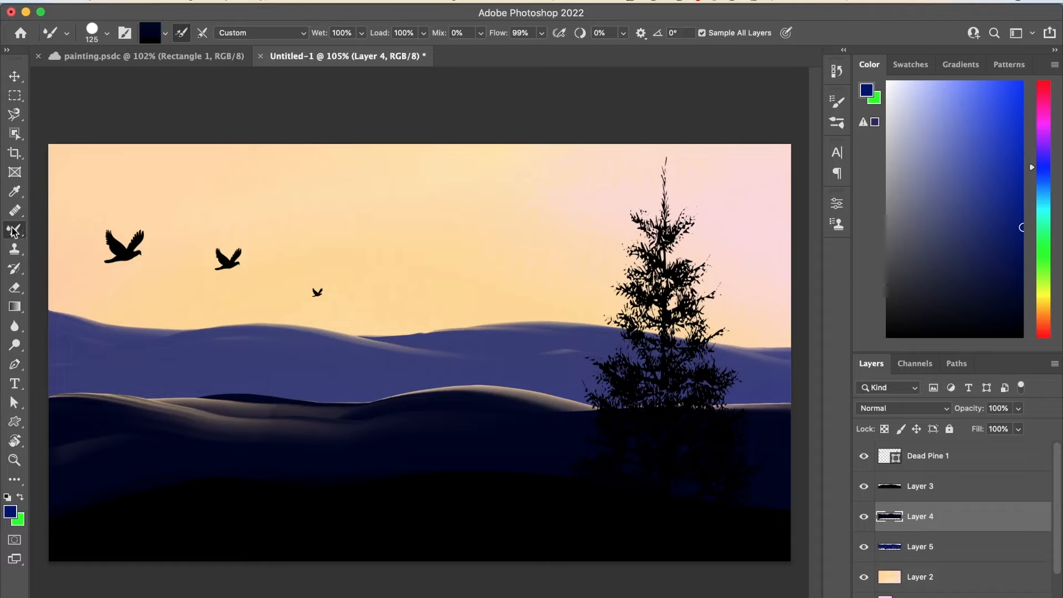
pyautogui.click(12, 231)
pyautogui.click(80, 228)
pyautogui.keyDown('alt'); pyautogui.click(95, 405); pyautogui.keyUp('alt')
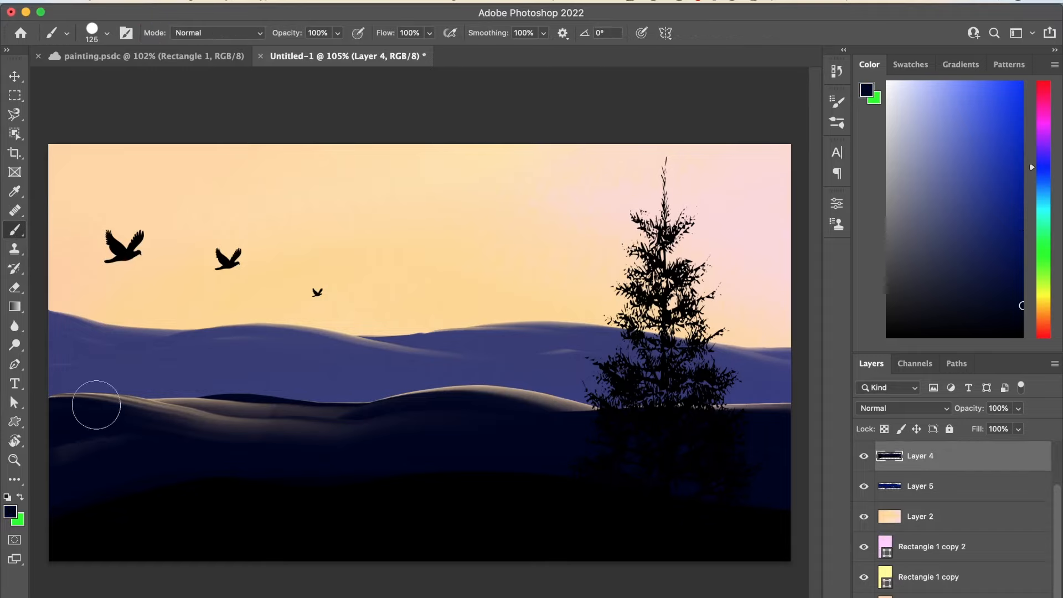
pyautogui.moveTo(117, 421)
pyautogui.mouseDown()
pyautogui.moveTo(281, 375)
pyautogui.moveTo(368, 363)
pyautogui.moveTo(689, 422)
pyautogui.moveTo(797, 423)
pyautogui.mouseUp()
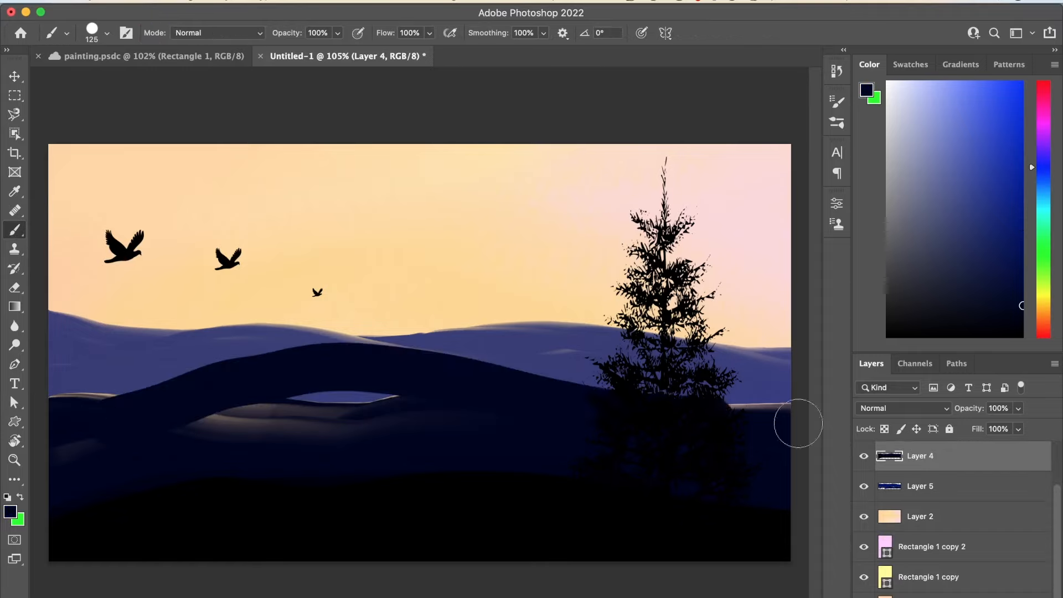
pyautogui.moveTo(209, 418)
pyautogui.mouseDown()
pyautogui.moveTo(424, 418)
pyautogui.moveTo(190, 413)
pyautogui.moveTo(103, 432)
pyautogui.moveTo(150, 422)
pyautogui.moveTo(327, 426)
pyautogui.mouseUp()
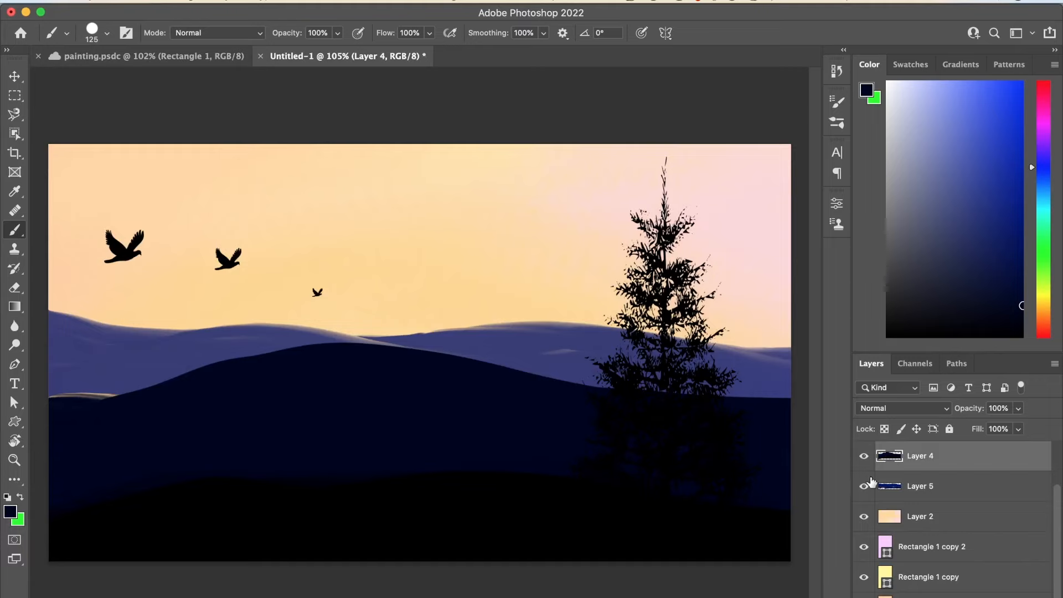
# Blend the left end of the dark hill on Layer 4 into a soft rounded ridge with the Mixer Brush.
pyautogui.scroll(2, 871, 482)
pyautogui.rightClick(15, 230)
pyautogui.click(84, 272)
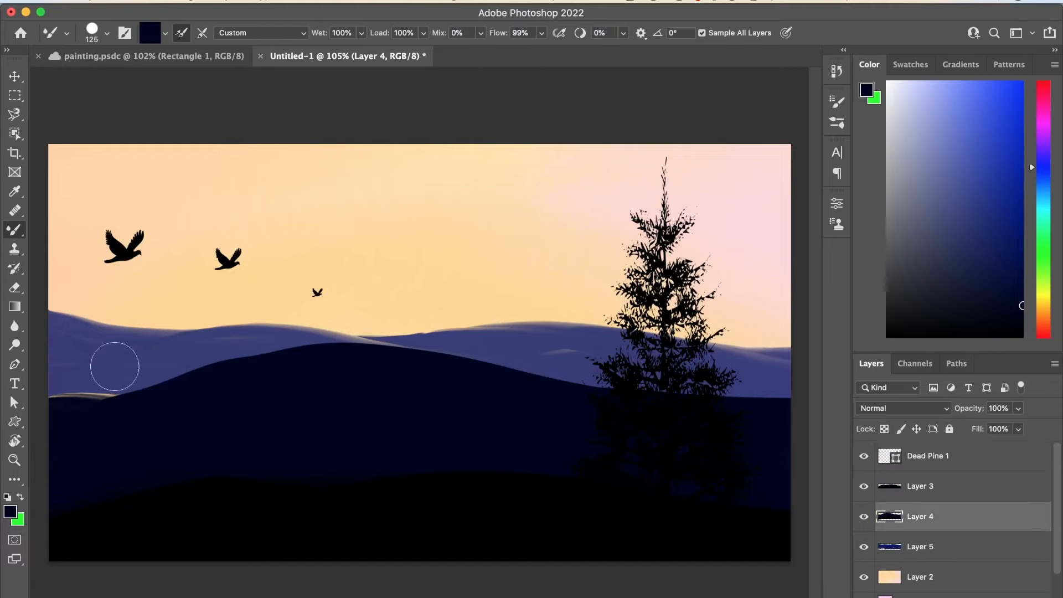
pyautogui.moveTo(59, 404); pyautogui.dragTo(149, 389)
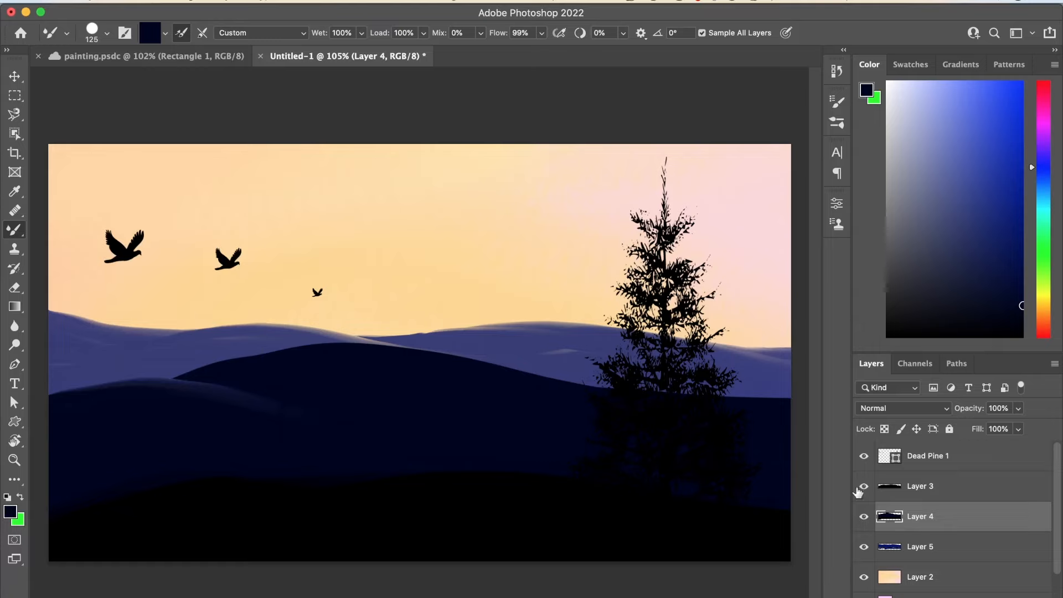
# Hide Layer 5 and smooth the dark ridge at the pine's base with the Mixer Brush, undoing the unwanted strokes.
pyautogui.click(863, 546)
pyautogui.moveTo(634, 397)
pyautogui.mouseDown()
pyautogui.moveTo(790, 398)
pyautogui.moveTo(636, 368)
pyautogui.mouseUp()
pyautogui.moveTo(555, 394)
pyautogui.mouseDown()
pyautogui.moveTo(786, 391)
pyautogui.moveTo(535, 389)
pyautogui.mouseUp()
pyautogui.press('super+z')
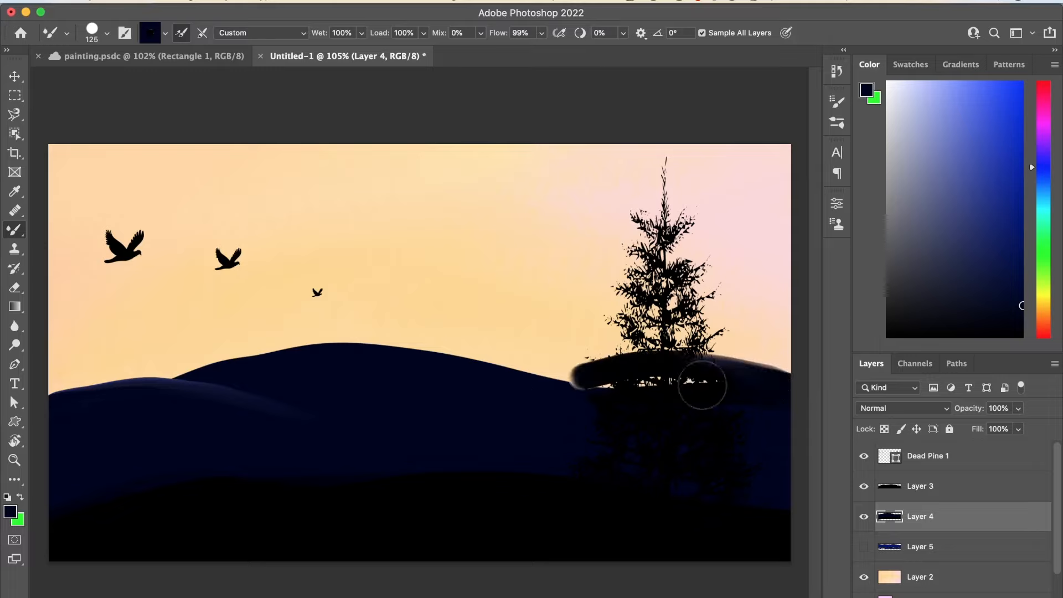
pyautogui.press('super+z')
pyautogui.moveTo(789, 390); pyautogui.dragTo(717, 382)
pyautogui.moveTo(547, 403)
pyautogui.mouseDown()
pyautogui.moveTo(426, 412)
pyautogui.moveTo(231, 393)
pyautogui.mouseUp()
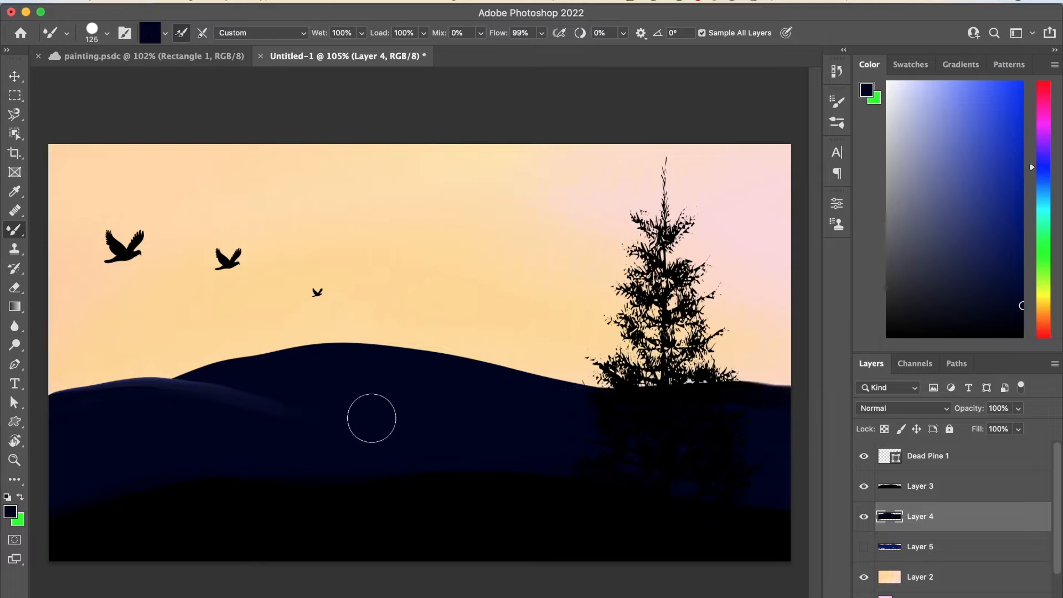
pyautogui.rightClick(568, 400)
pyautogui.doubleClick(701, 392)
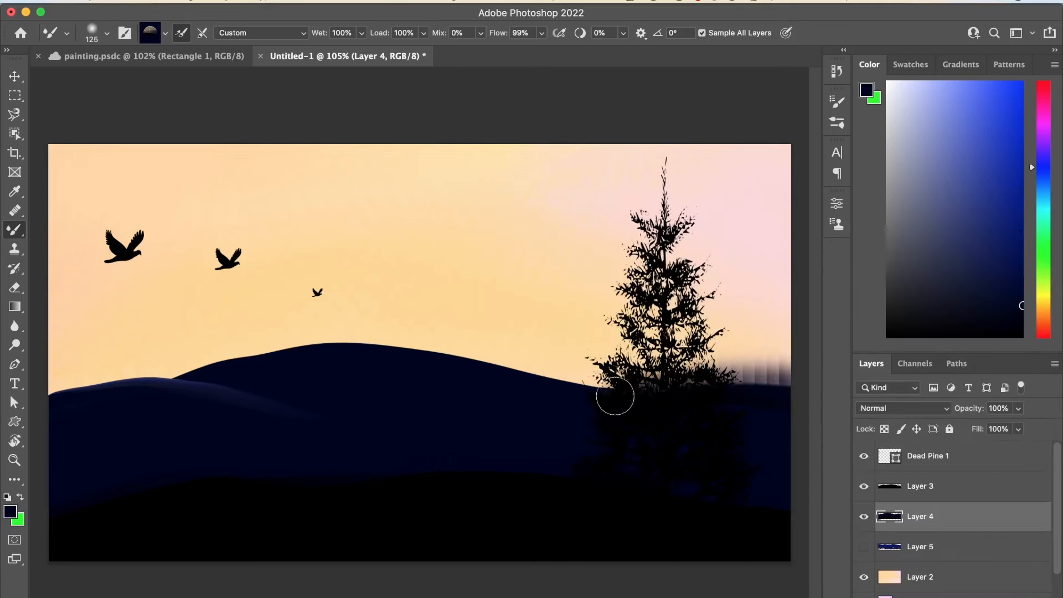
pyautogui.rightClick(579, 396)
pyautogui.click(793, 424)
pyautogui.click(794, 424)
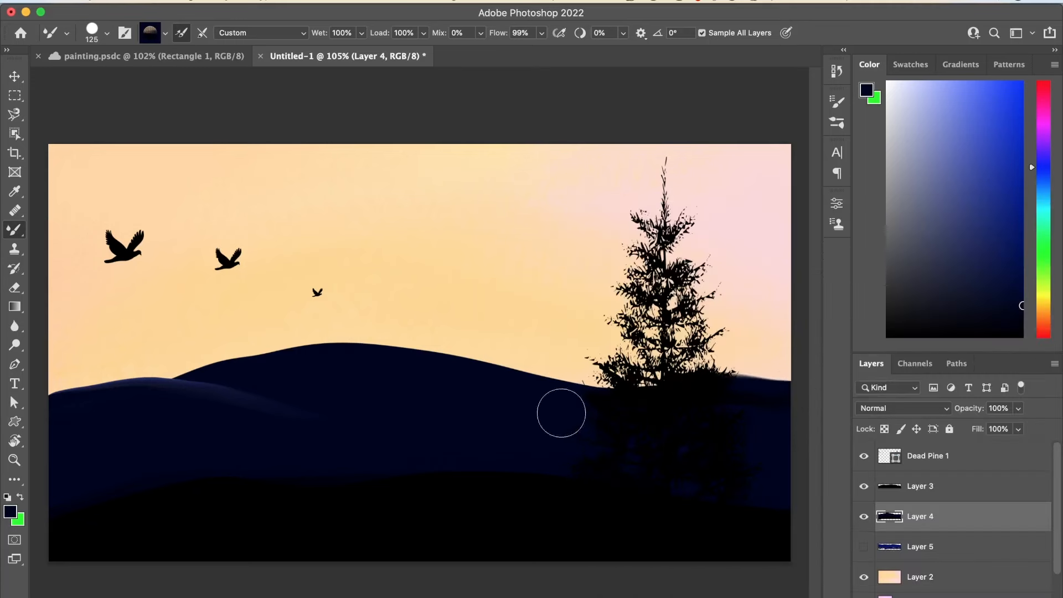
pyautogui.press('super+z')
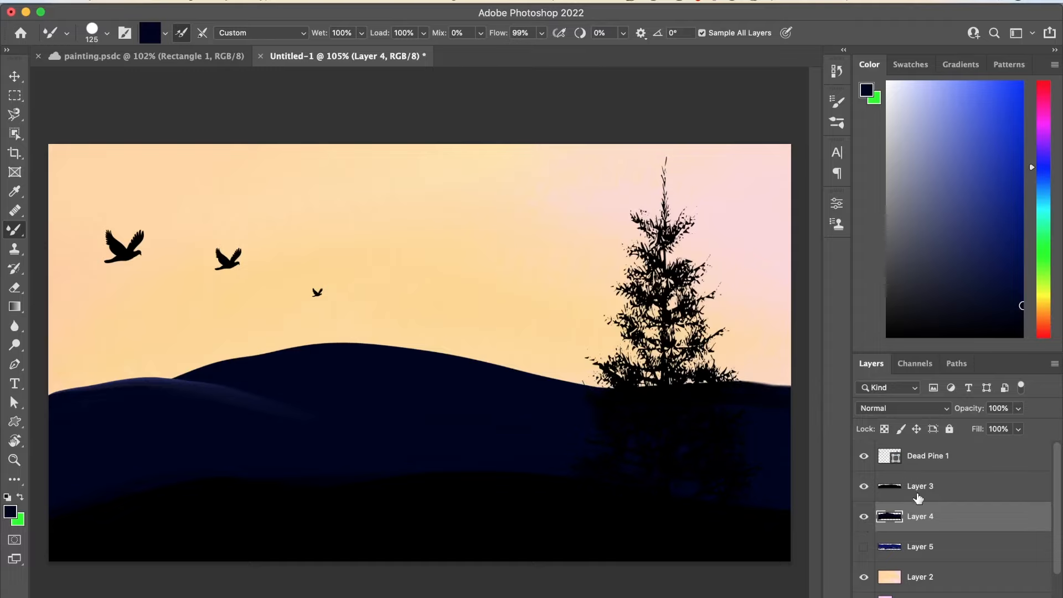
# Hide the Dead Pine 1 layer and blend a sloping ridge on the right side of Layer 4, undoing the unwanted strokes.
pyautogui.click(865, 457)
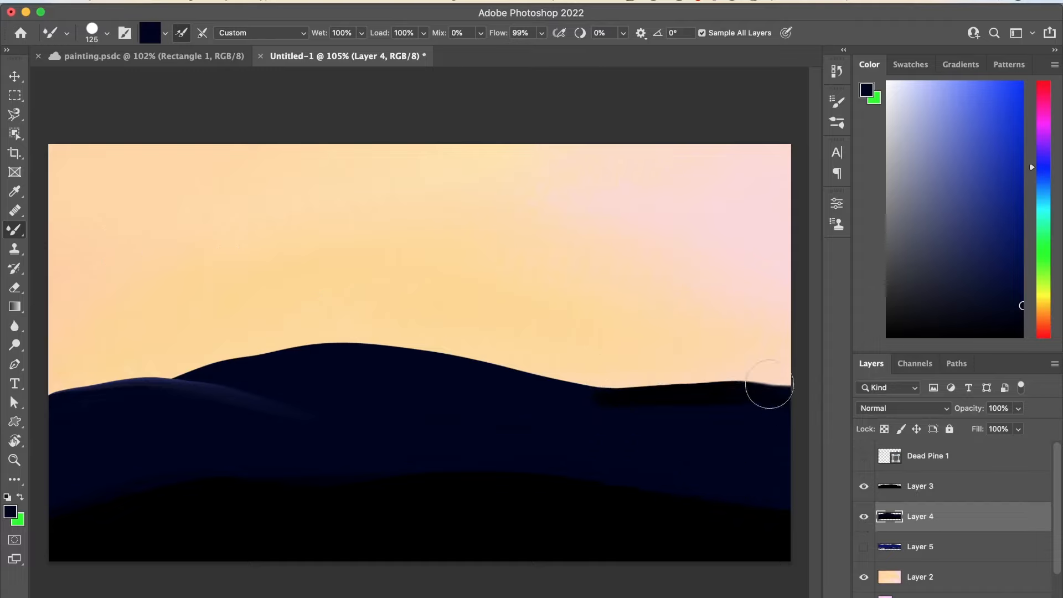
pyautogui.moveTo(769, 384); pyautogui.dragTo(558, 415)
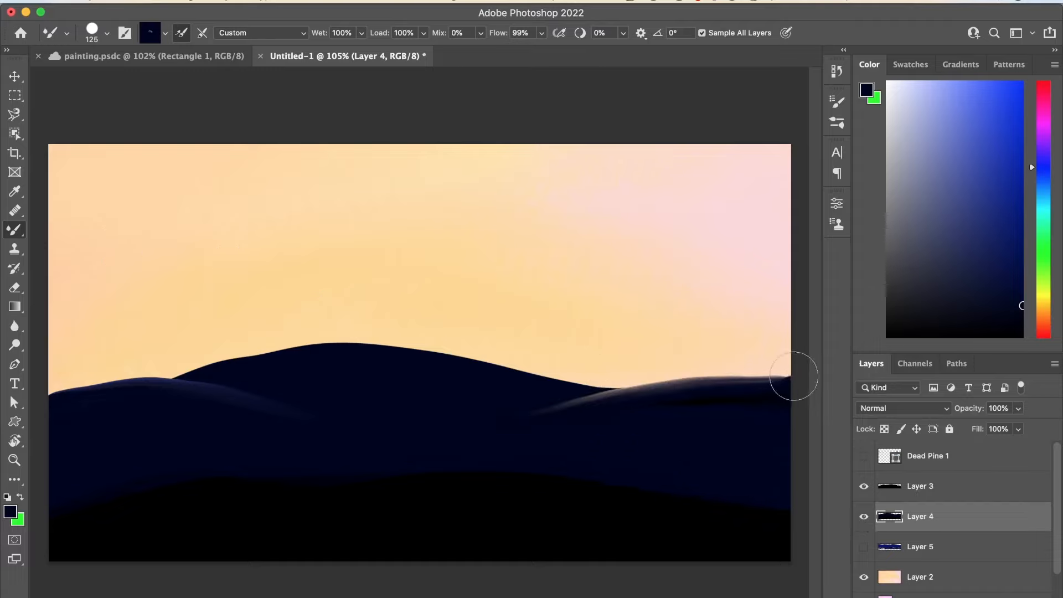
pyautogui.moveTo(794, 376); pyautogui.dragTo(384, 442)
pyautogui.moveTo(528, 396)
pyautogui.mouseDown()
pyautogui.moveTo(419, 356)
pyautogui.moveTo(512, 372)
pyautogui.moveTo(712, 378)
pyautogui.mouseUp()
pyautogui.press('super+z')
pyautogui.moveTo(609, 384)
pyautogui.mouseDown()
pyautogui.moveTo(487, 375)
pyautogui.moveTo(264, 409)
pyautogui.mouseUp()
pyautogui.press('super+z')
# Smear faint highlights along the slopes of the central dark hill with the Mixer Brush, undoing the unwanted strokes.
pyautogui.moveTo(593, 401); pyautogui.dragTo(419, 396)
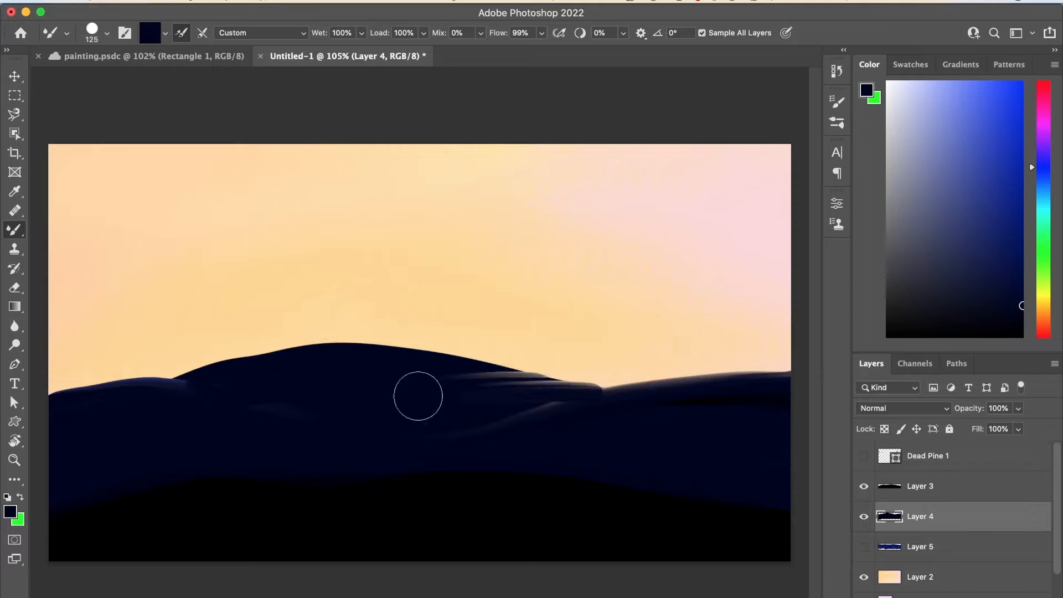
pyautogui.press('super+z')
pyautogui.moveTo(186, 370); pyautogui.dragTo(426, 387)
pyautogui.press('super+z')
pyautogui.moveTo(207, 379)
pyautogui.mouseDown()
pyautogui.moveTo(578, 357)
pyautogui.moveTo(594, 377)
pyautogui.mouseUp()
pyautogui.press('super+z')
pyautogui.press('super+z')
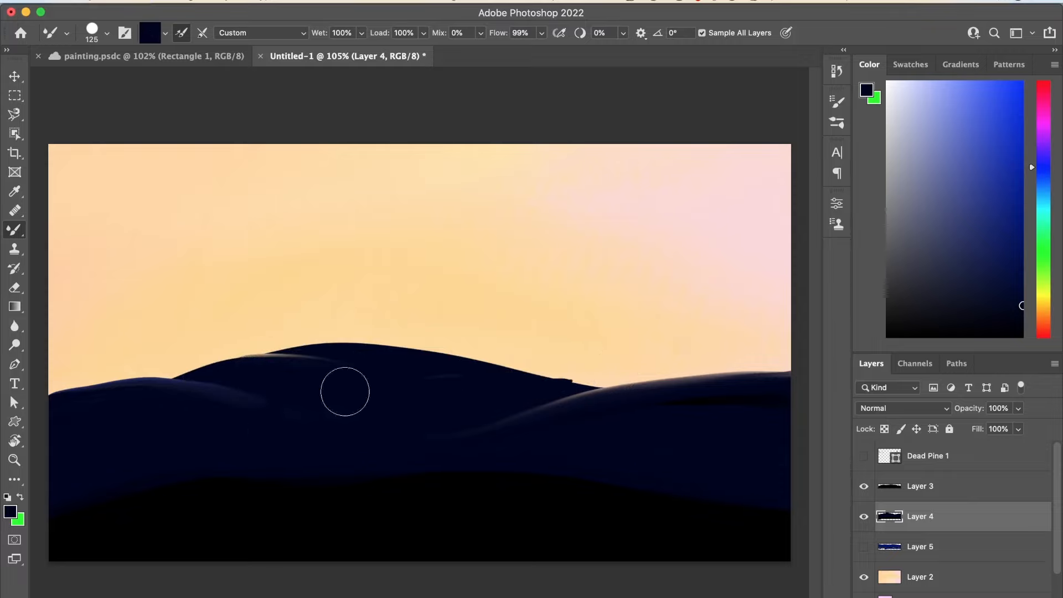
pyautogui.moveTo(582, 387)
pyautogui.mouseDown()
pyautogui.moveTo(319, 417)
pyautogui.moveTo(558, 377)
pyautogui.moveTo(381, 412)
pyautogui.mouseUp()
pyautogui.press('super+z')
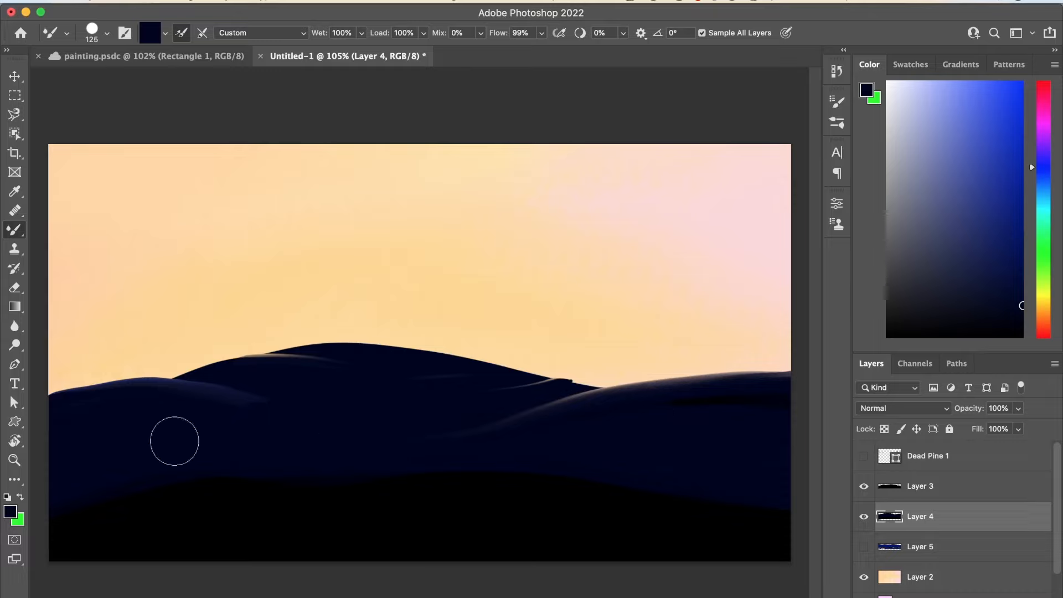
pyautogui.keyDown('alt'); pyautogui.click(496, 328); pyautogui.keyUp('alt')
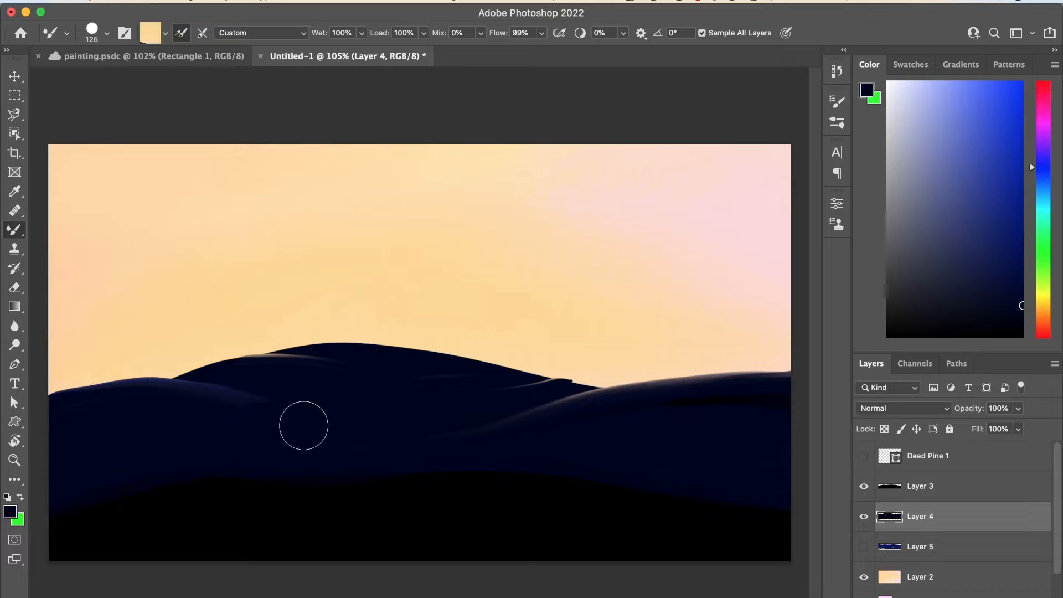
pyautogui.moveTo(304, 424); pyautogui.dragTo(494, 434)
pyautogui.press('super+z')
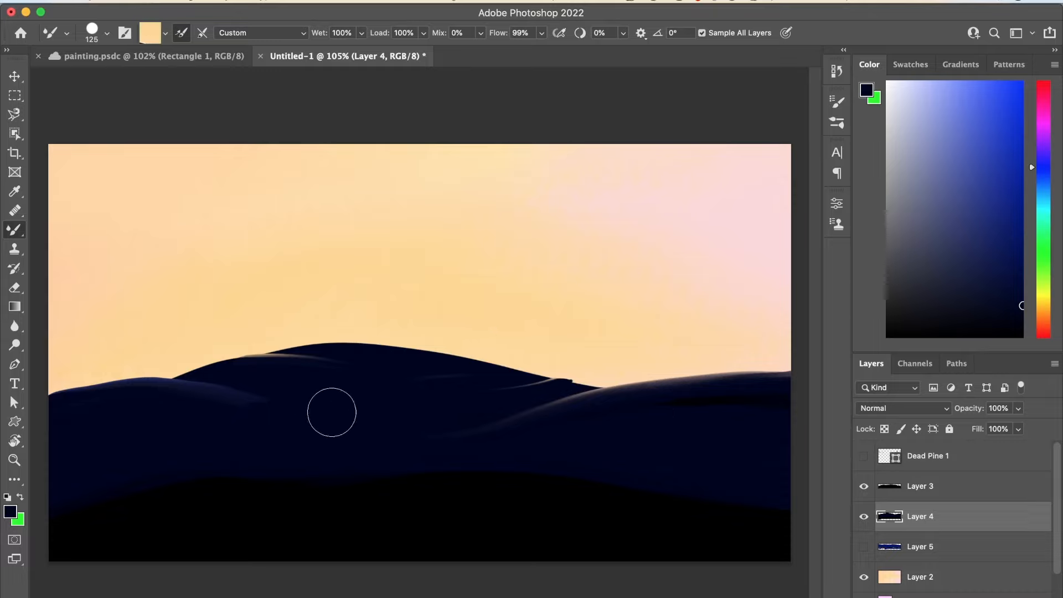
pyautogui.moveTo(293, 428); pyautogui.dragTo(447, 415)
pyautogui.press('super+z')
# Load the Mixer Brush from the central hill's sky edge, set Mix to 100%, and brush faint streaks across the hill's middle.
pyautogui.keyDown('alt'); pyautogui.click(286, 352); pyautogui.keyUp('alt')
pyautogui.moveTo(287, 422); pyautogui.dragTo(556, 411)
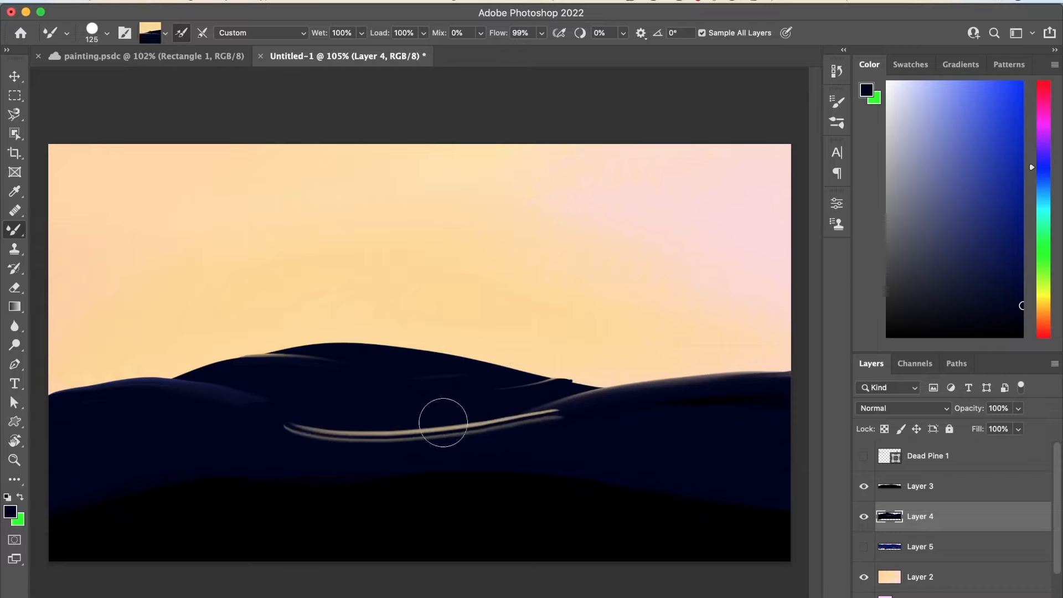
pyautogui.press('super+z')
pyautogui.click(480, 37)
pyautogui.moveTo(465, 61); pyautogui.dragTo(547, 59)
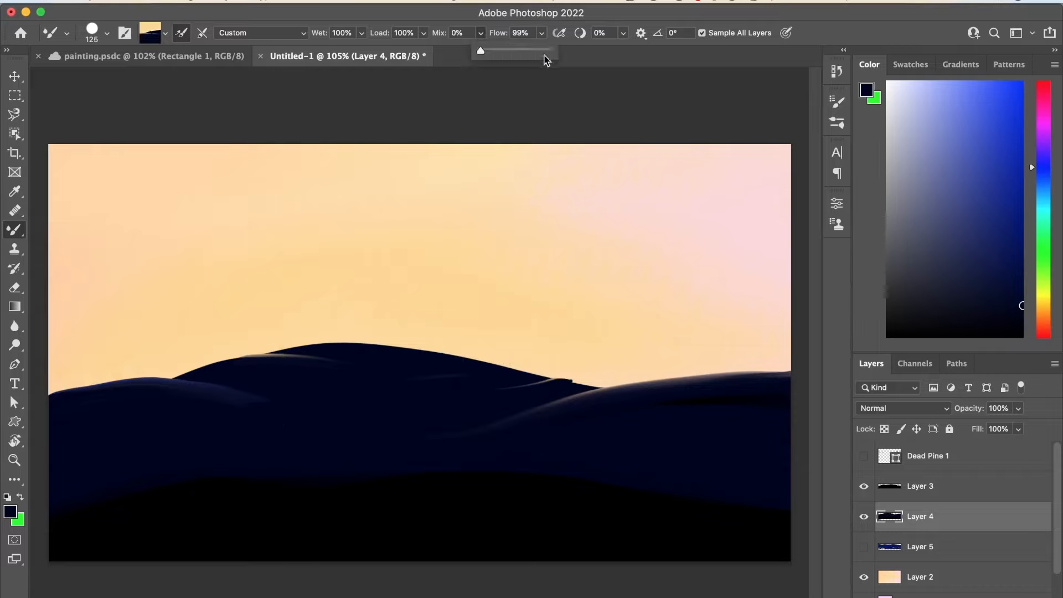
pyautogui.moveTo(243, 398); pyautogui.dragTo(473, 398)
pyautogui.moveTo(268, 419); pyautogui.dragTo(557, 391)
pyautogui.moveTo(300, 408); pyautogui.dragTo(515, 400)
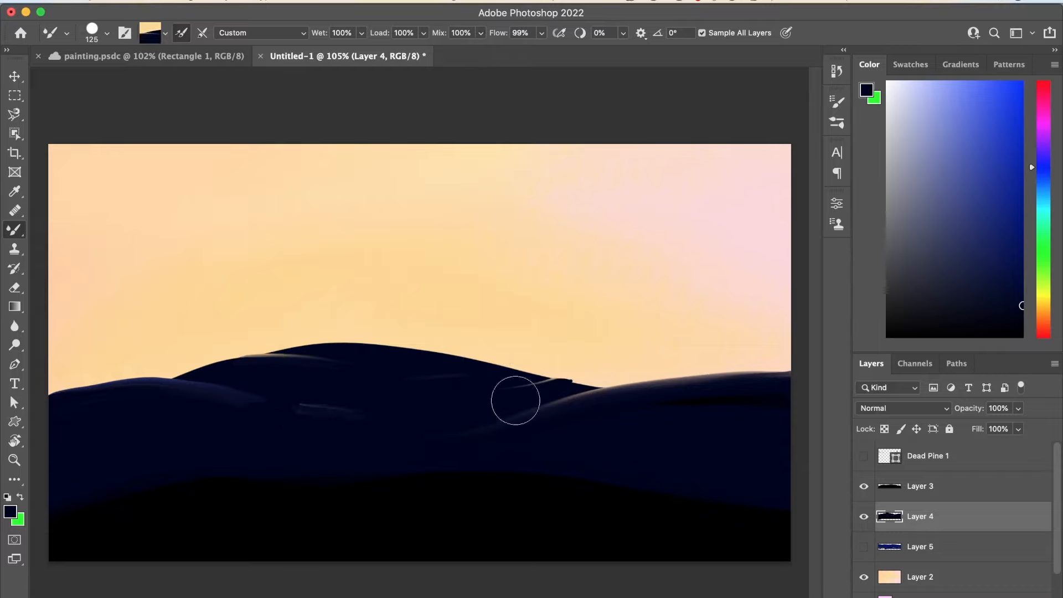
# Brush long subtle streaks across the lower slopes of the dark hills toward the canvas's right edge.
pyautogui.moveTo(226, 415); pyautogui.dragTo(432, 423)
pyautogui.moveTo(259, 428); pyautogui.dragTo(570, 425)
pyautogui.moveTo(194, 453); pyautogui.dragTo(445, 427)
pyautogui.moveTo(127, 462)
pyautogui.mouseDown()
pyautogui.moveTo(300, 437)
pyautogui.moveTo(519, 448)
pyautogui.moveTo(726, 429)
pyautogui.mouseUp()
pyautogui.moveTo(571, 433)
pyautogui.mouseDown()
pyautogui.moveTo(671, 450)
pyautogui.moveTo(799, 450)
pyautogui.mouseUp()
pyautogui.moveTo(519, 437); pyautogui.dragTo(925, 480)
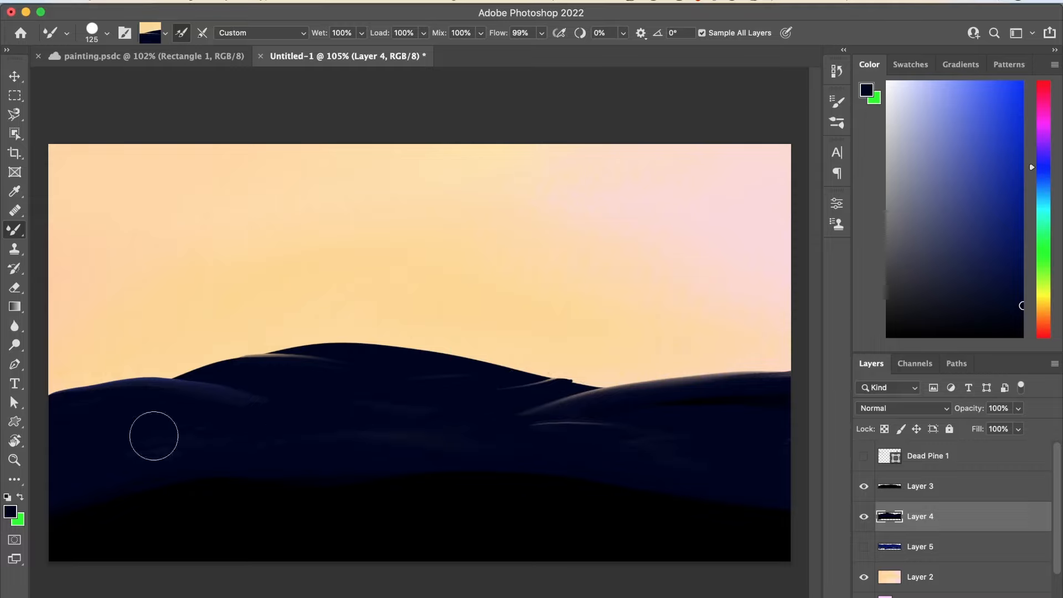
# Brush soft light streaks over the left dark hill and extend the texture across the lower slopes.
pyautogui.moveTo(154, 436); pyautogui.dragTo(2, 471)
pyautogui.moveTo(165, 414); pyautogui.dragTo(22, 447)
pyautogui.moveTo(24, 492); pyautogui.dragTo(226, 434)
pyautogui.moveTo(117, 421); pyautogui.dragTo(250, 423)
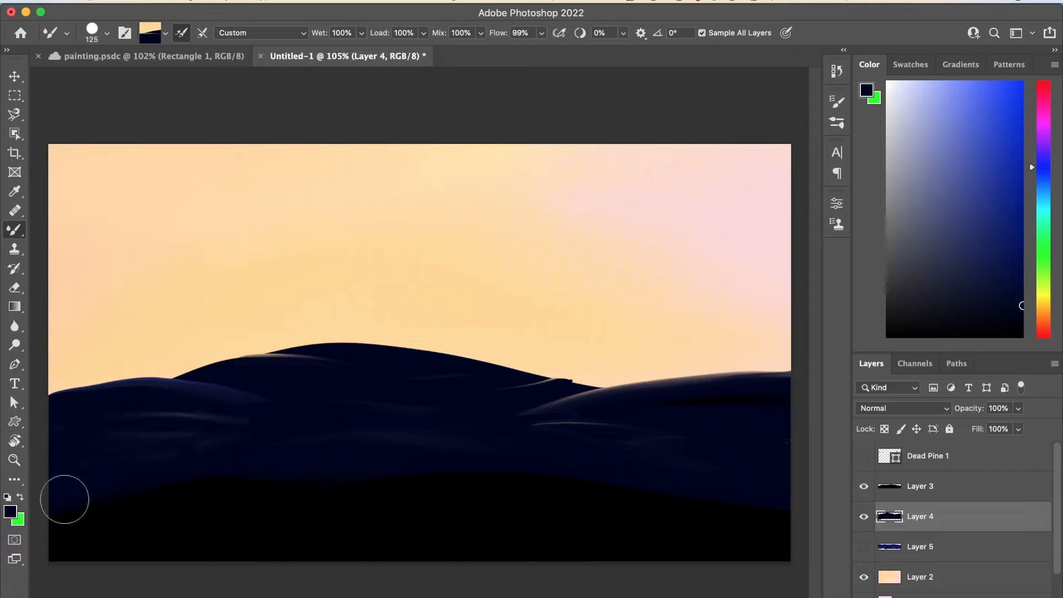
pyautogui.moveTo(65, 500)
pyautogui.mouseDown()
pyautogui.moveTo(308, 433)
pyautogui.moveTo(508, 447)
pyautogui.mouseUp()
pyautogui.moveTo(334, 424); pyautogui.dragTo(822, 436)
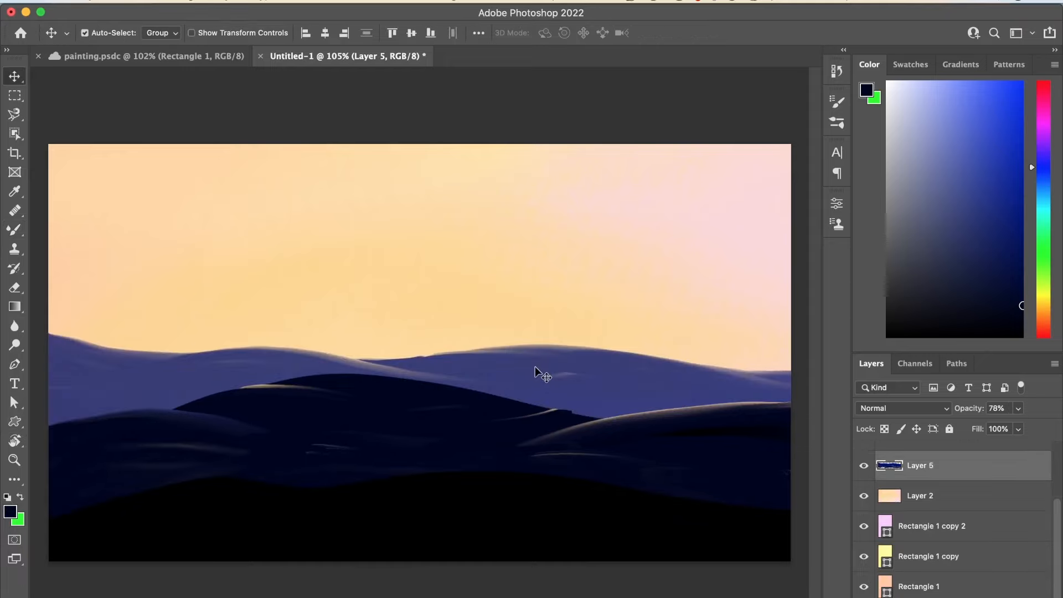
# Nudge the blue hills on Layer 5 slightly upward.
pyautogui.hotkey('shift', 'Up')
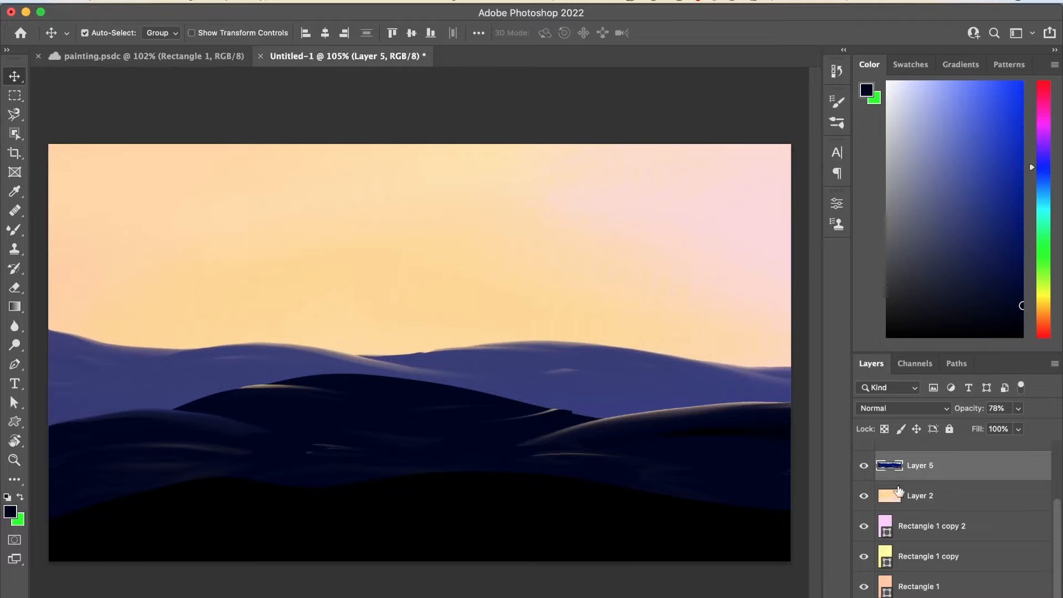
# Add a new layer directly above Layer 2 and set the foreground colour to bright orange.
pyautogui.click(894, 497)
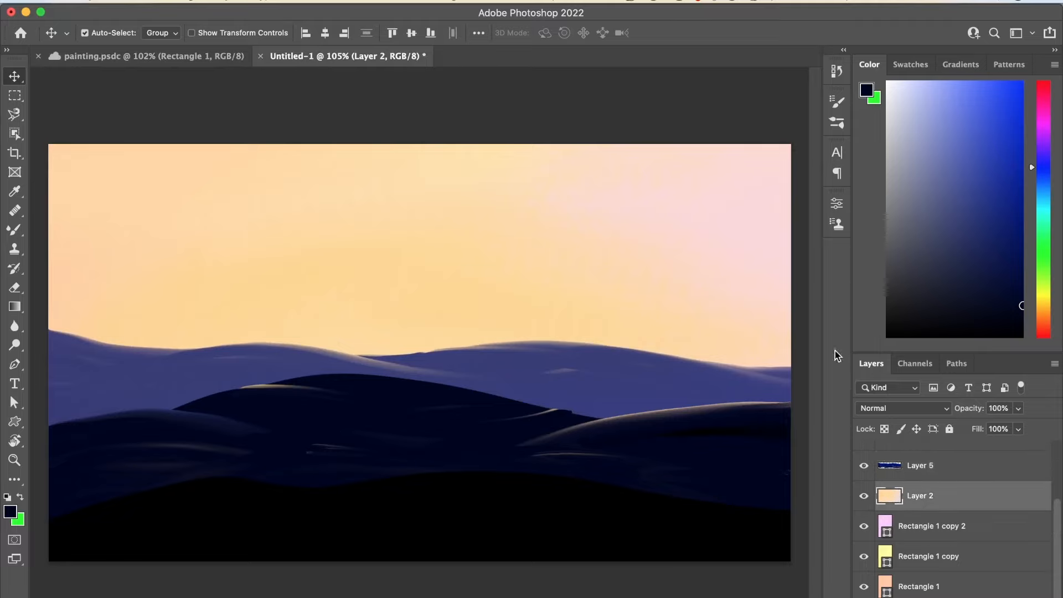
pyautogui.scroll(3, 931, 496)
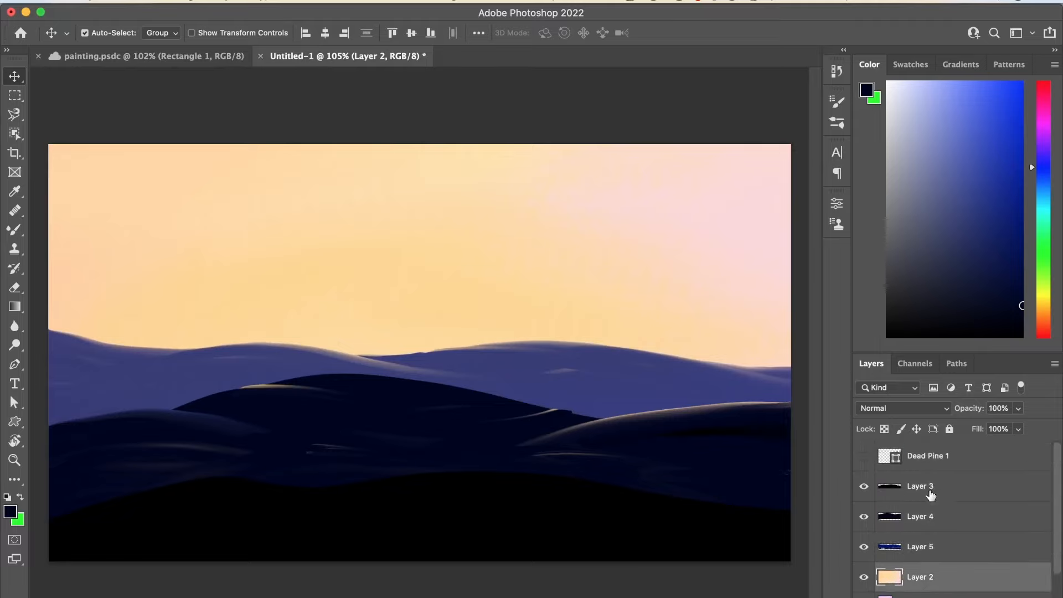
pyautogui.click(862, 456)
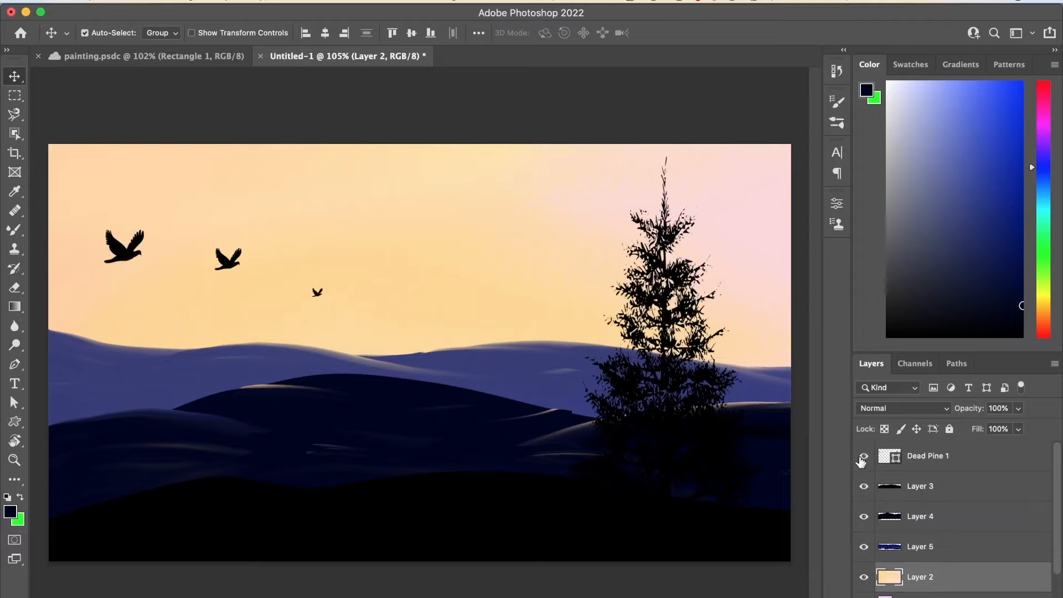
pyautogui.click(863, 457)
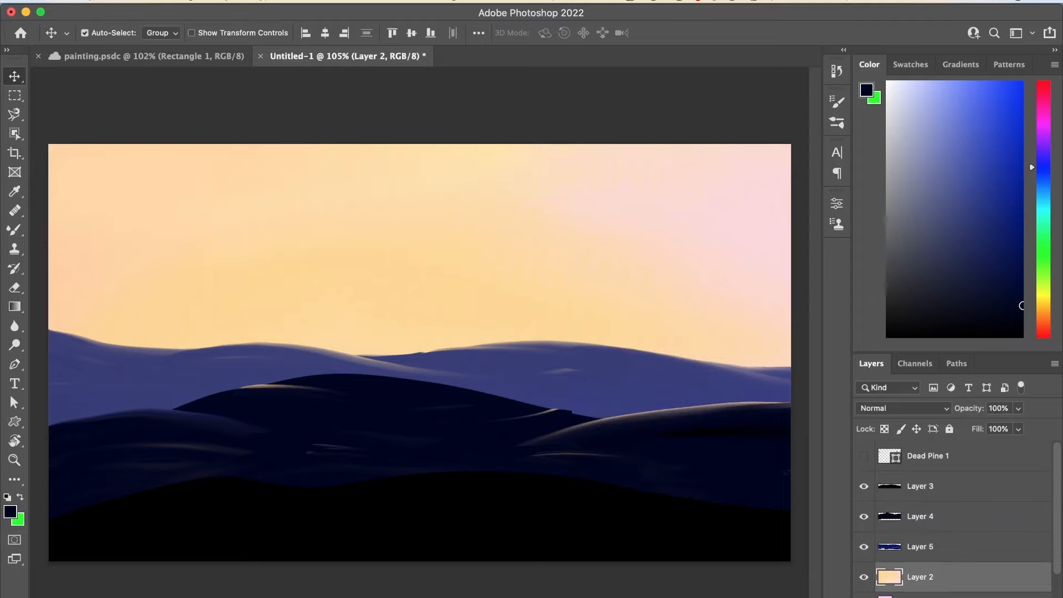
pyautogui.press('super+shift+alt+n')
pyautogui.click(1044, 307)
pyautogui.click(1043, 320)
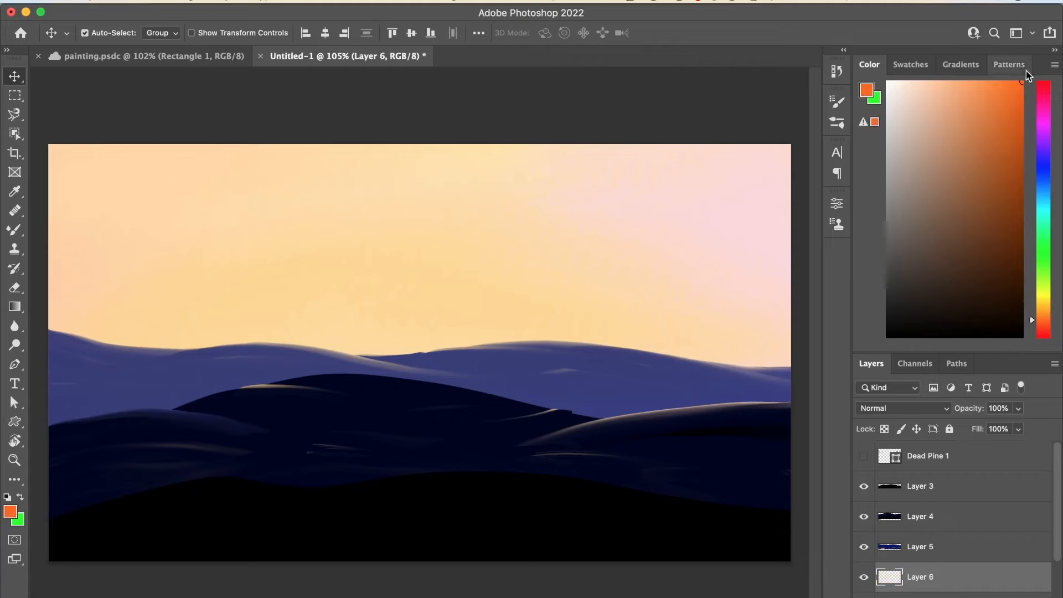
# Choose a scattered texture tip at 476 px for the Mixer Brush, set Mix to 30%, and paint orange across the sky's upper left.
pyautogui.press('b')
pyautogui.rightClick(94, 209)
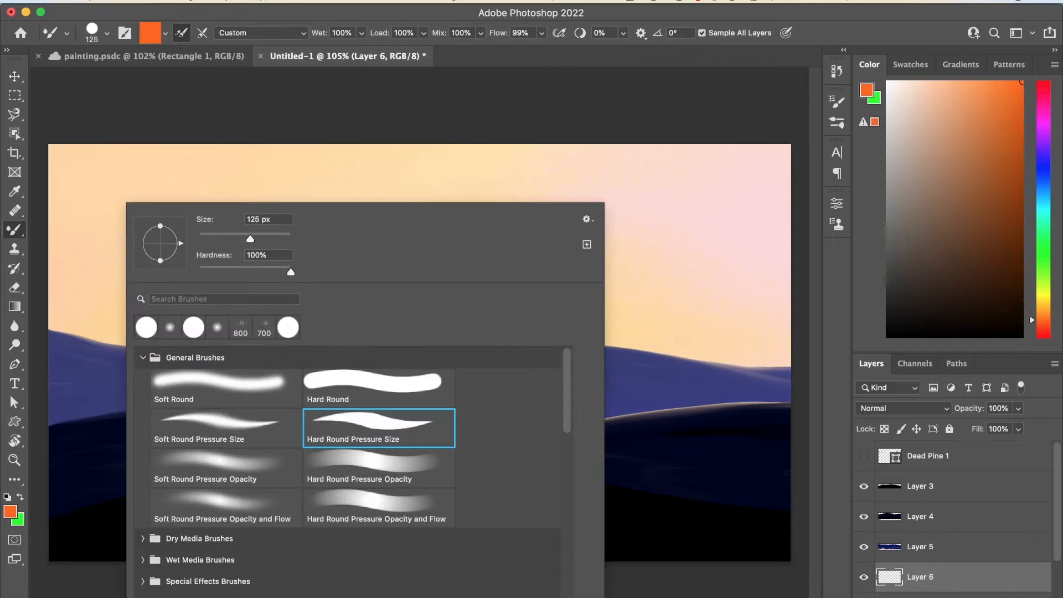
pyautogui.scroll(-15, 429, 455)
pyautogui.click(210, 591)
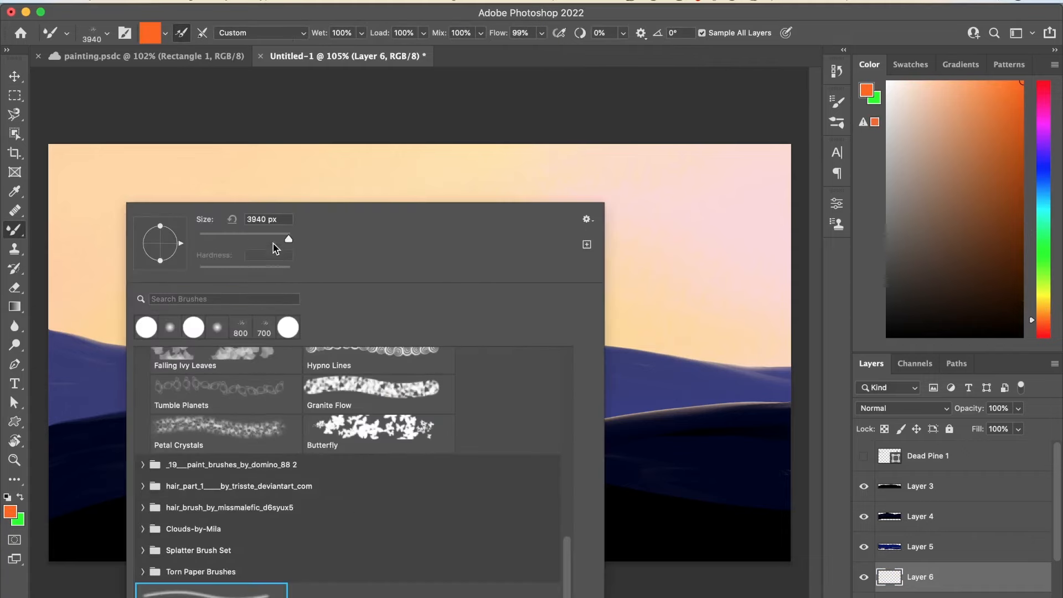
pyautogui.press('Return')
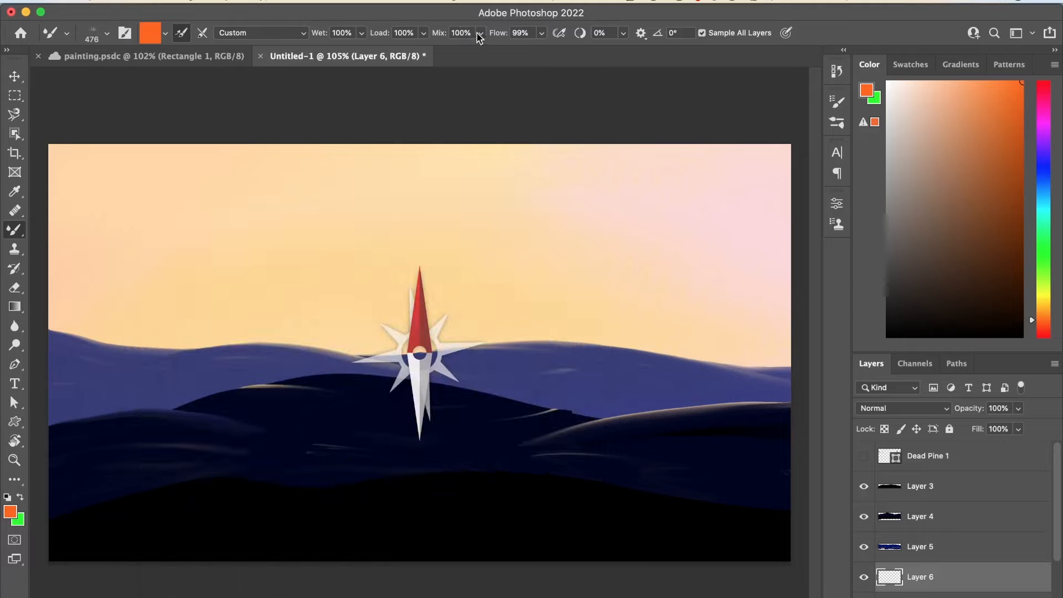
pyautogui.moveTo(480, 37); pyautogui.dragTo(451, 50)
pyautogui.moveTo(66, 172)
pyautogui.mouseDown()
pyautogui.moveTo(166, 155)
pyautogui.moveTo(382, 166)
pyautogui.moveTo(284, 256)
pyautogui.moveTo(94, 238)
pyautogui.moveTo(331, 152)
pyautogui.mouseUp()
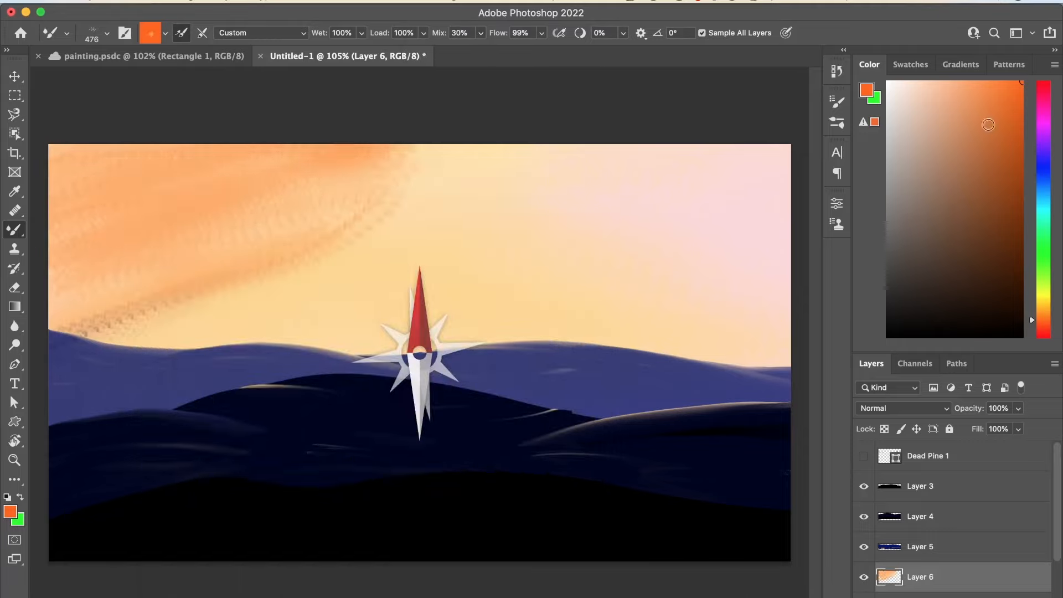
# Hide Layer 5 and paint yellow over the sky's upper right and a purple patch near the right-hand horizon.
pyautogui.click(1043, 302)
pyautogui.click(864, 536)
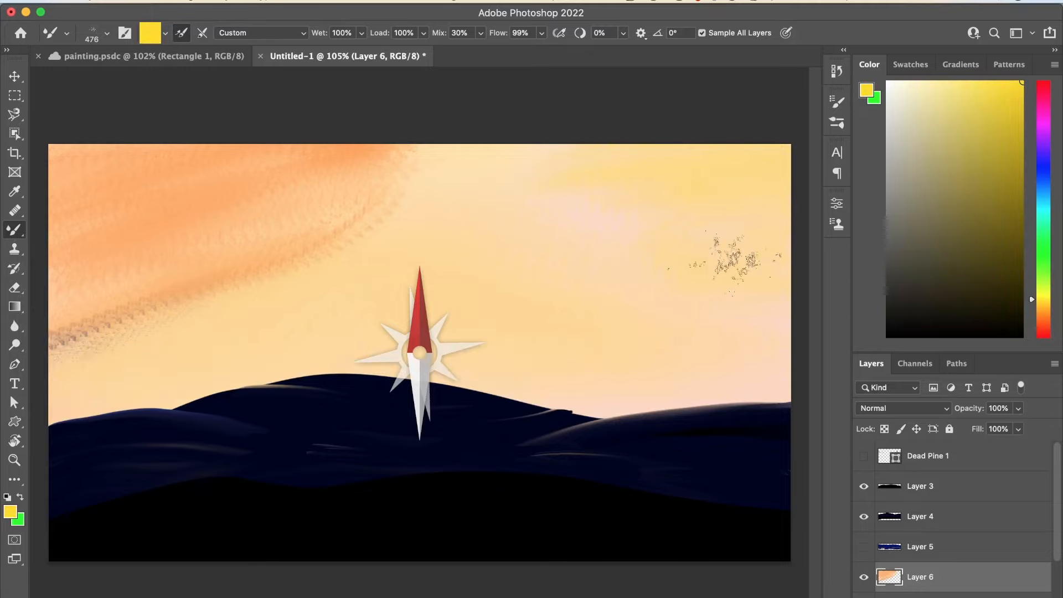
pyautogui.click(1044, 125)
pyautogui.moveTo(791, 388)
pyautogui.mouseDown()
pyautogui.moveTo(737, 355)
pyautogui.moveTo(703, 393)
pyautogui.mouseUp()
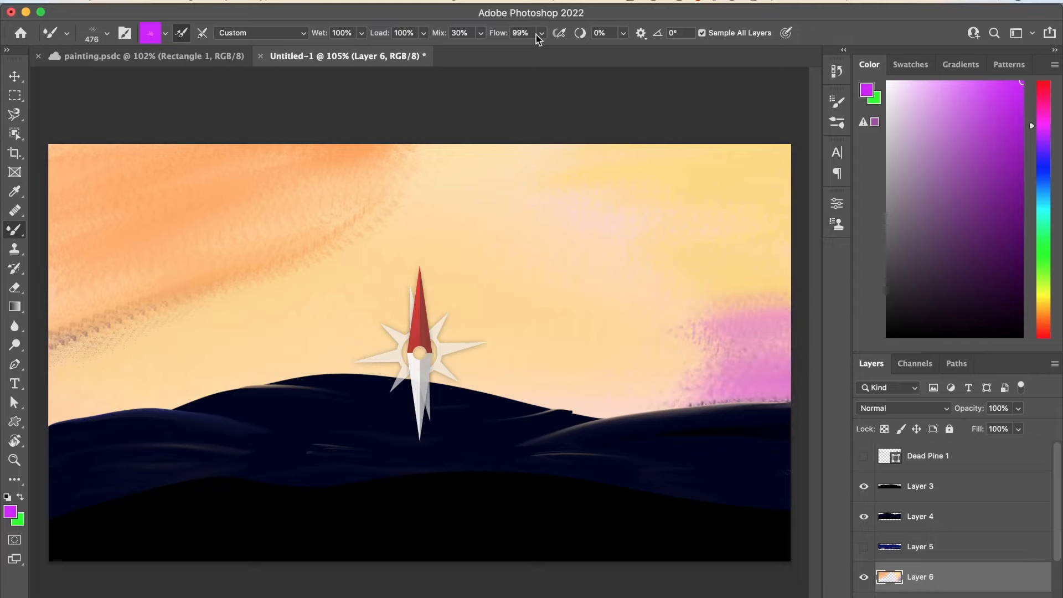
# Soften the sky's paint edges with bright orange at 100% Mix, and spread orange across the upper sky at 80% Mix.
pyautogui.click(1039, 317)
pyautogui.click(480, 33)
pyautogui.moveTo(480, 54); pyautogui.dragTo(534, 54)
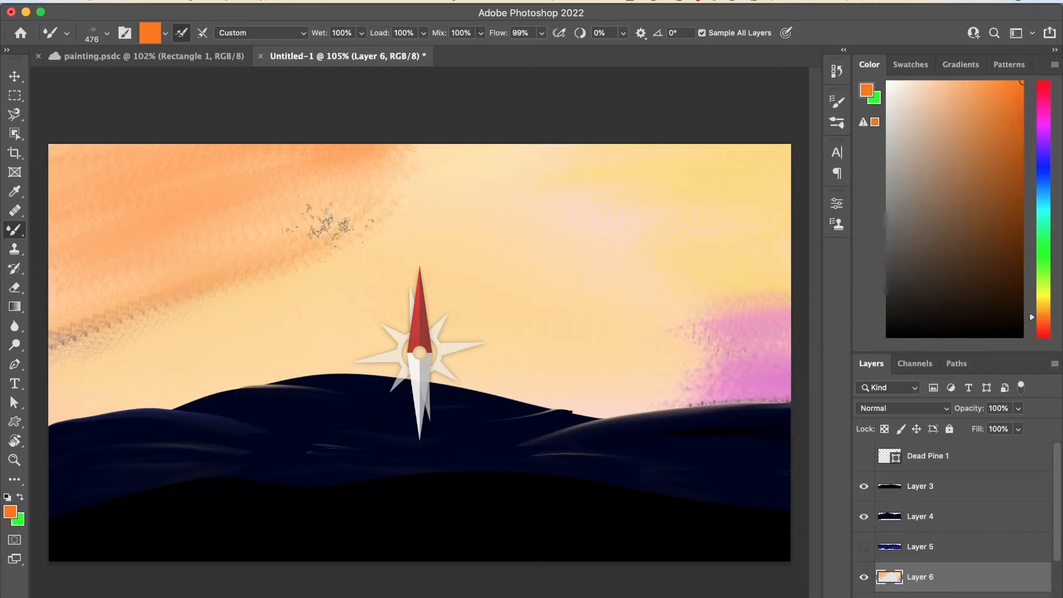
pyautogui.moveTo(328, 221)
pyautogui.mouseDown()
pyautogui.moveTo(494, 154)
pyautogui.moveTo(247, 221)
pyautogui.mouseUp()
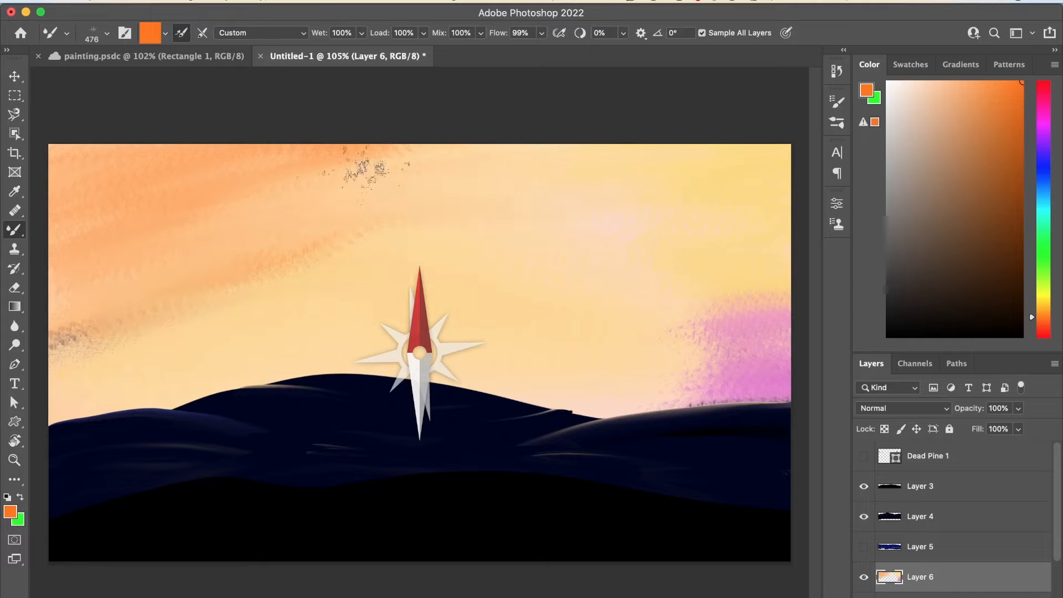
pyautogui.click(480, 34)
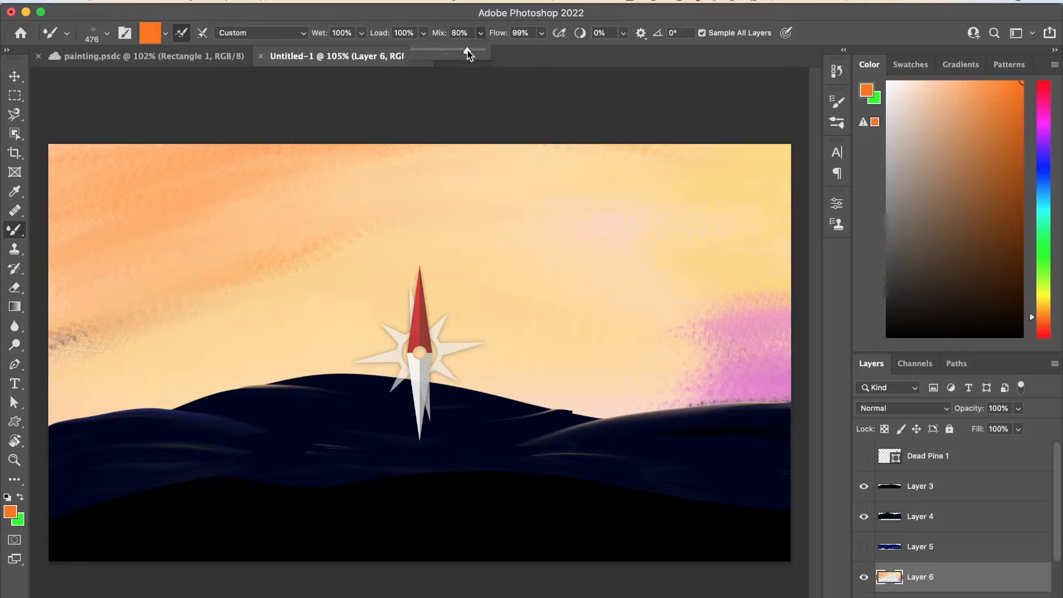
pyautogui.moveTo(625, 189)
pyautogui.mouseDown()
pyautogui.moveTo(664, 208)
pyautogui.moveTo(534, 243)
pyautogui.moveTo(570, 286)
pyautogui.moveTo(244, 202)
pyautogui.mouseUp()
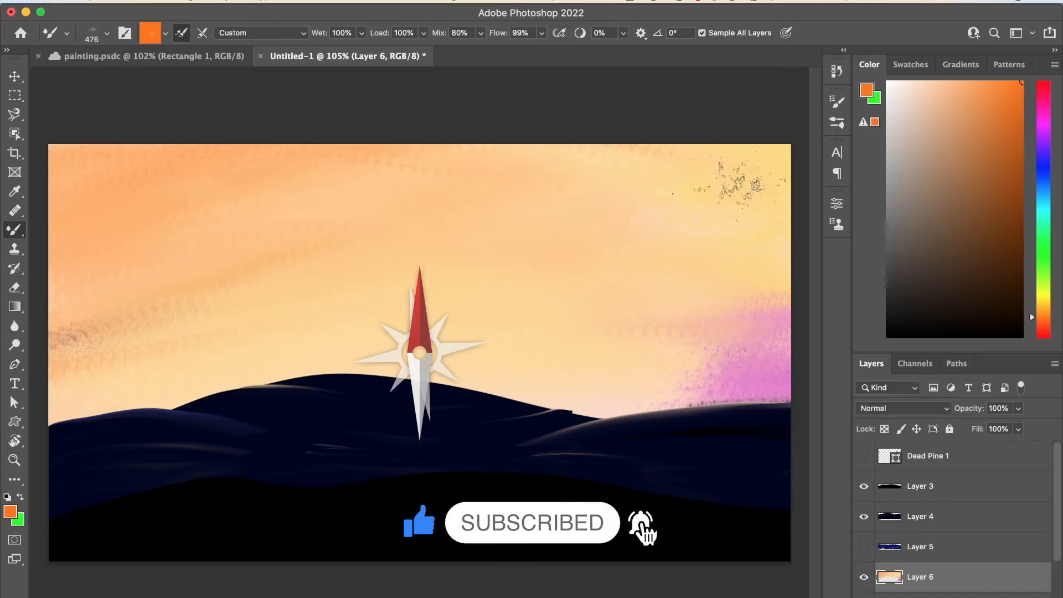
# Load the Mixer Brush from the yellow sky, blend it over the purple patch, and leave the hill and pine layers visible.
pyautogui.click(864, 456)
pyautogui.click(865, 547)
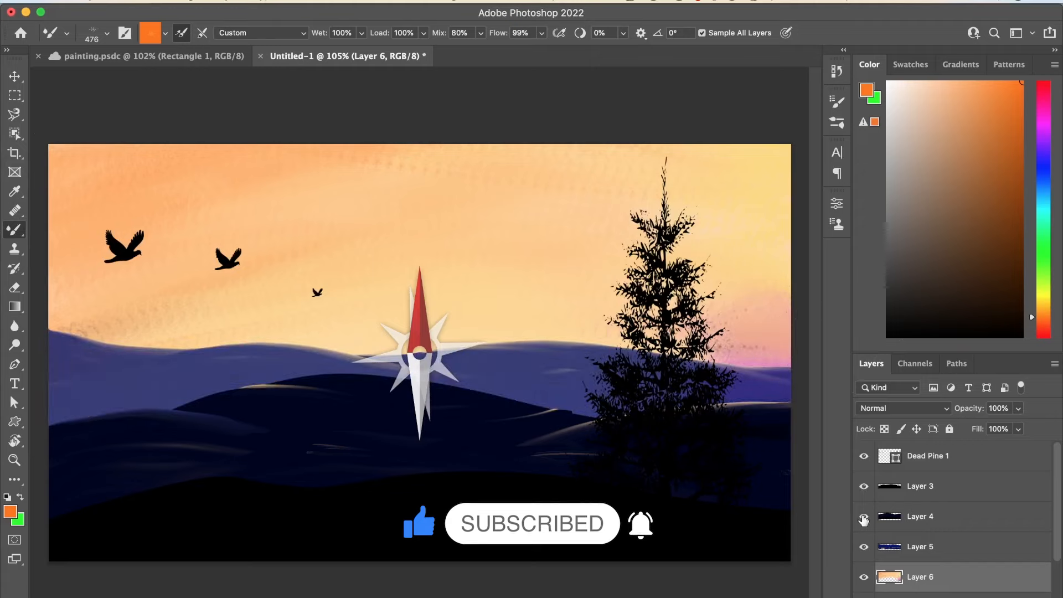
pyautogui.moveTo(864, 516); pyautogui.dragTo(864, 456)
pyautogui.keyDown('alt'); pyautogui.click(730, 228); pyautogui.keyUp('alt')
pyautogui.moveTo(729, 249)
pyautogui.mouseDown()
pyautogui.moveTo(705, 313)
pyautogui.moveTo(677, 316)
pyautogui.moveTo(724, 343)
pyautogui.moveTo(724, 297)
pyautogui.mouseUp()
pyautogui.moveTo(859, 455); pyautogui.dragTo(864, 516)
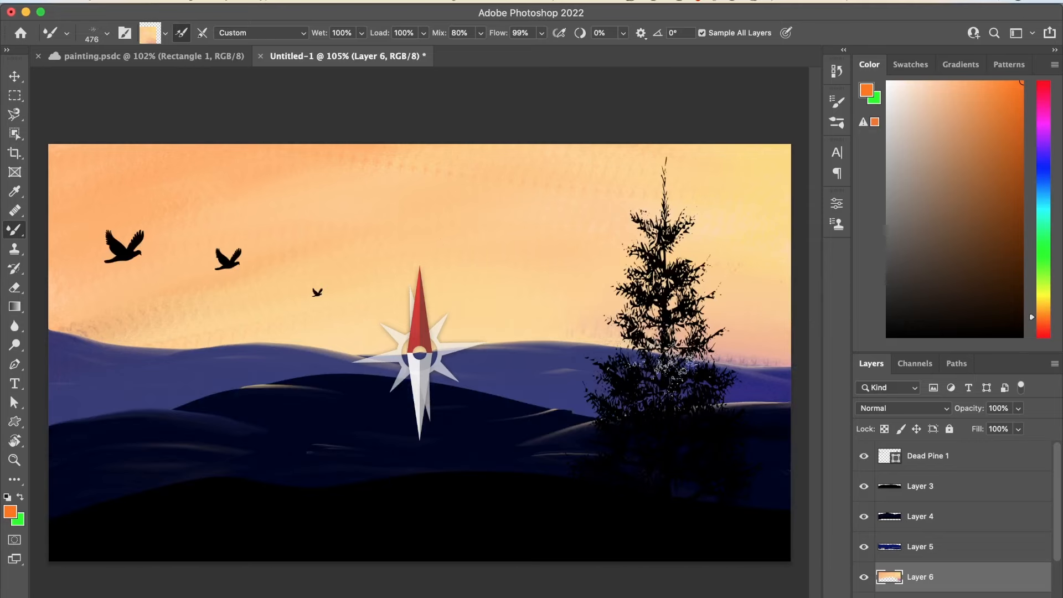
# Examine the whole painting in the full-screen modes and return to the standard screen mode.
pyautogui.press('v')
pyautogui.press('b')
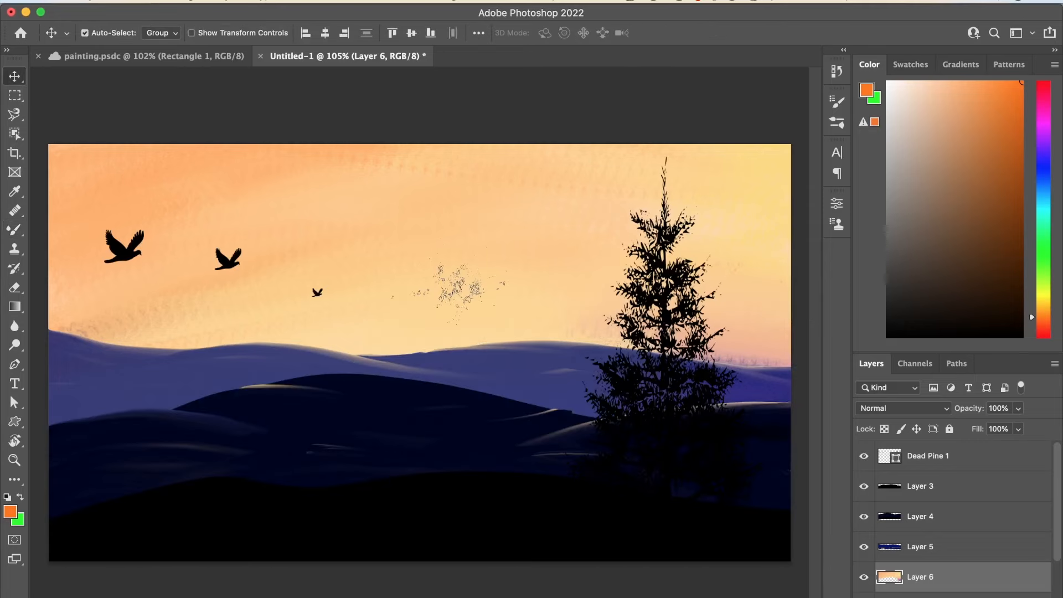
pyautogui.press('f')
pyautogui.press('f')
pyautogui.press('f')
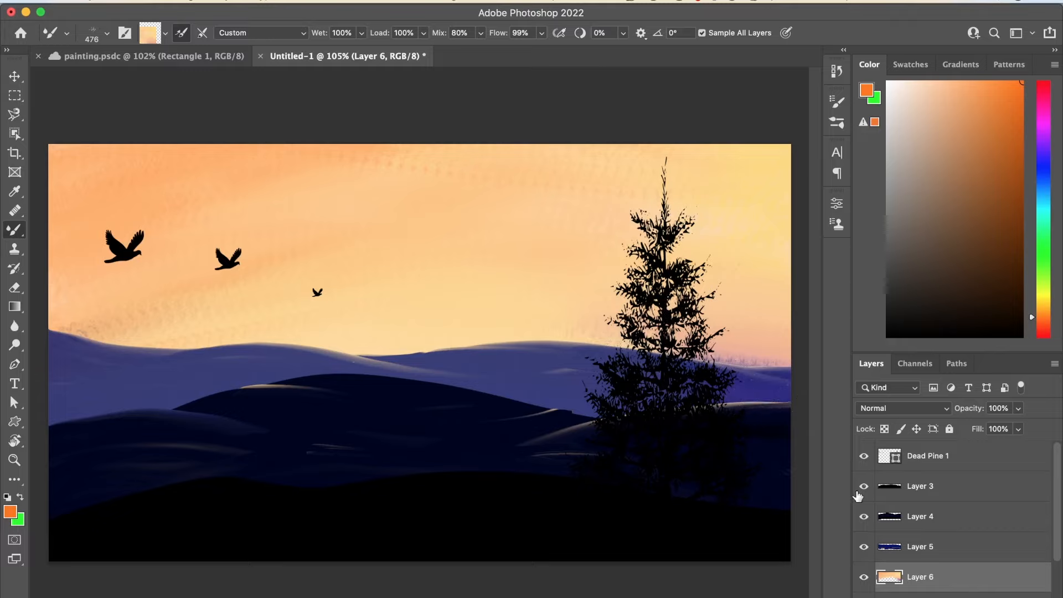
# Hide the pine and hill layers, pick a darker orange, set Mix to 45%, and stroke it over the sky's left side.
pyautogui.moveTo(866, 500); pyautogui.dragTo(896, 590)
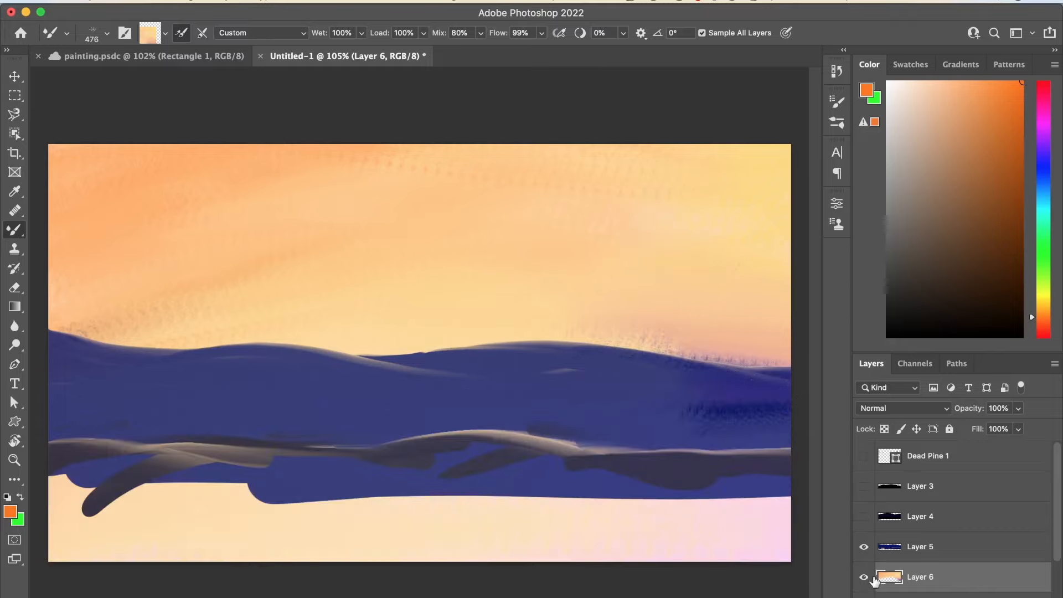
pyautogui.click(863, 546)
pyautogui.click(1021, 108)
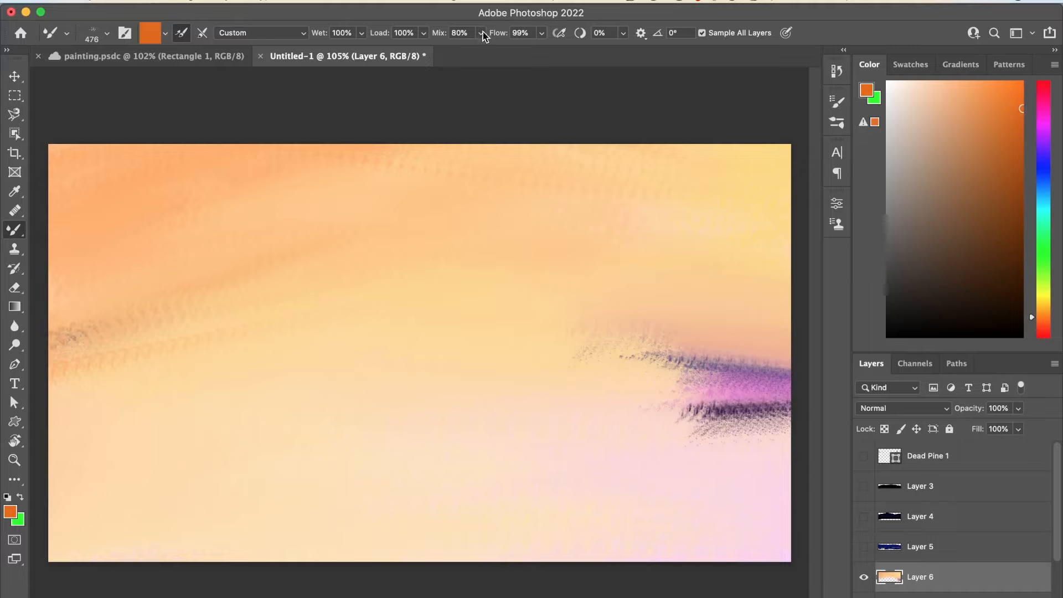
pyautogui.moveTo(481, 32); pyautogui.dragTo(456, 54)
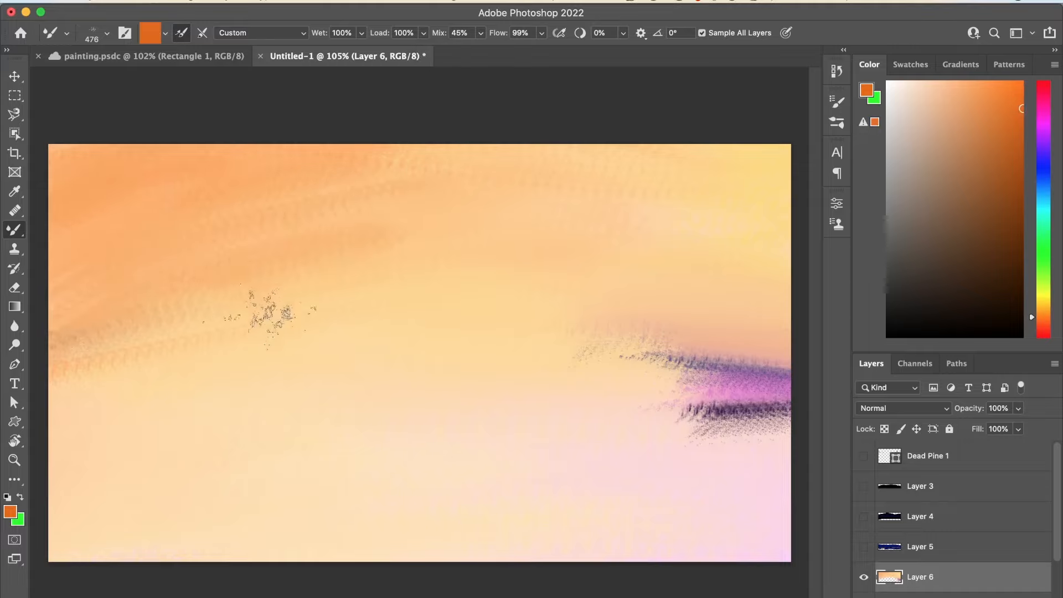
pyautogui.moveTo(271, 314); pyautogui.dragTo(332, 353)
# Enlarge the brush to 1300 px and stroke textured orange from the sky's left side across its middle.
pyautogui.press(']')
pyautogui.press(']')
pyautogui.press(']')
pyautogui.press(']')
pyautogui.press(']')
pyautogui.press(']')
pyautogui.press(']')
pyautogui.press(']')
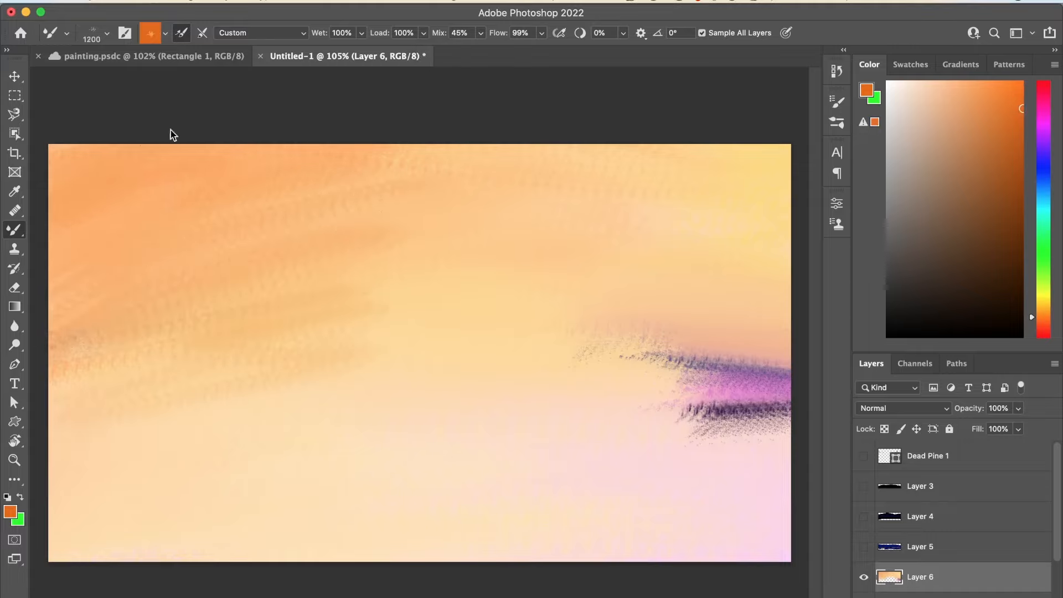
pyautogui.press(']')
pyautogui.moveTo(144, 310)
pyautogui.mouseDown()
pyautogui.moveTo(327, 246)
pyautogui.moveTo(553, 254)
pyautogui.mouseUp()
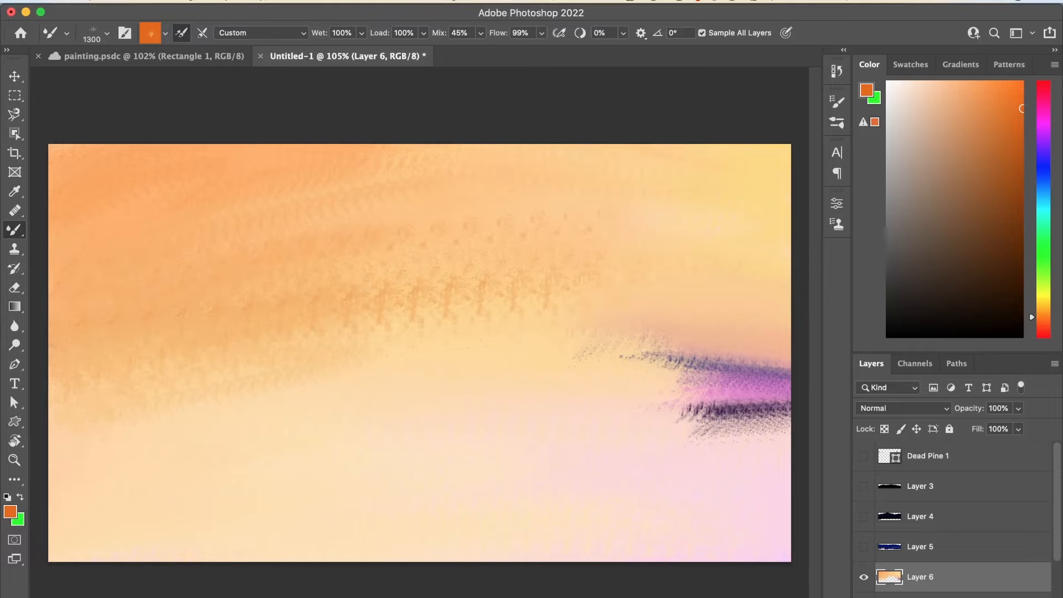
# Set Mix to 100%, blend the orange texture across the upper sky, and reduce the brush to 700 px for smoothing.
pyautogui.moveTo(481, 32)
pyautogui.mouseDown()
pyautogui.moveTo(474, 47)
pyautogui.moveTo(523, 48)
pyautogui.mouseUp()
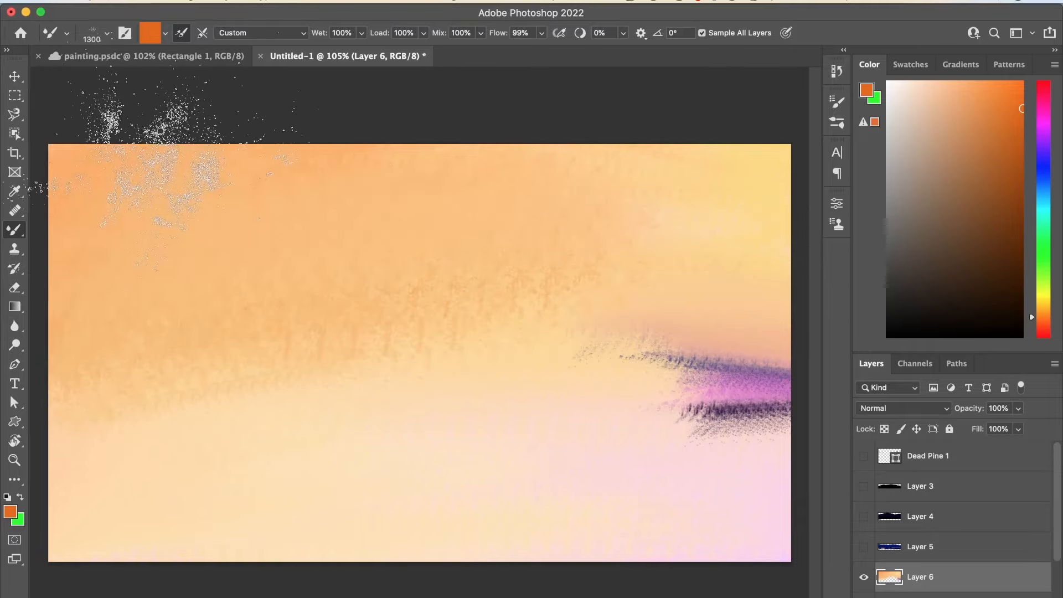
pyautogui.press('[')
pyautogui.press('[')
pyautogui.press('[')
pyautogui.press('[')
pyautogui.press('[')
pyautogui.press('[')
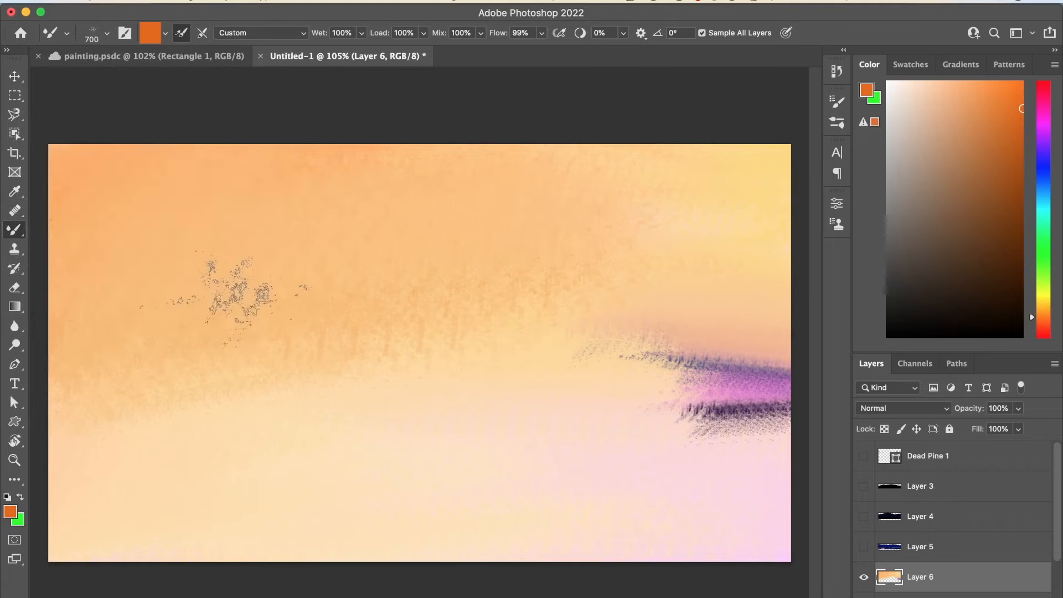
# Pick a bright golden orange, set Mix to 58%, and paint a broad curved band across the middle of the sky.
pyautogui.moveTo(1043, 316); pyautogui.dragTo(1042, 305)
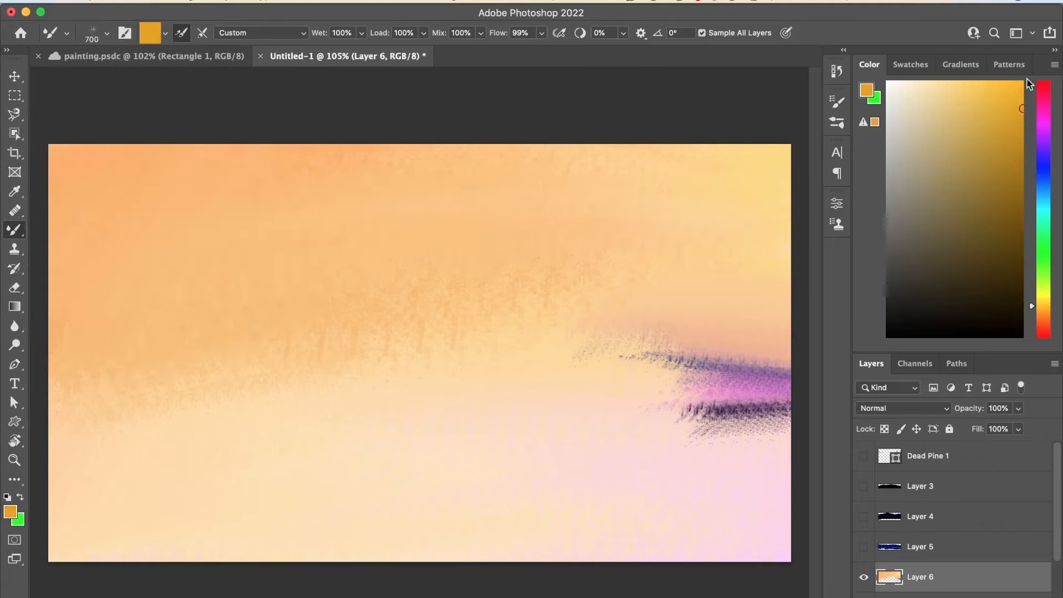
pyautogui.click(1023, 83)
pyautogui.click(482, 34)
pyautogui.moveTo(520, 333)
pyautogui.mouseDown()
pyautogui.moveTo(309, 297)
pyautogui.moveTo(557, 332)
pyautogui.moveTo(269, 346)
pyautogui.moveTo(605, 305)
pyautogui.moveTo(404, 299)
pyautogui.moveTo(545, 345)
pyautogui.moveTo(670, 331)
pyautogui.mouseUp()
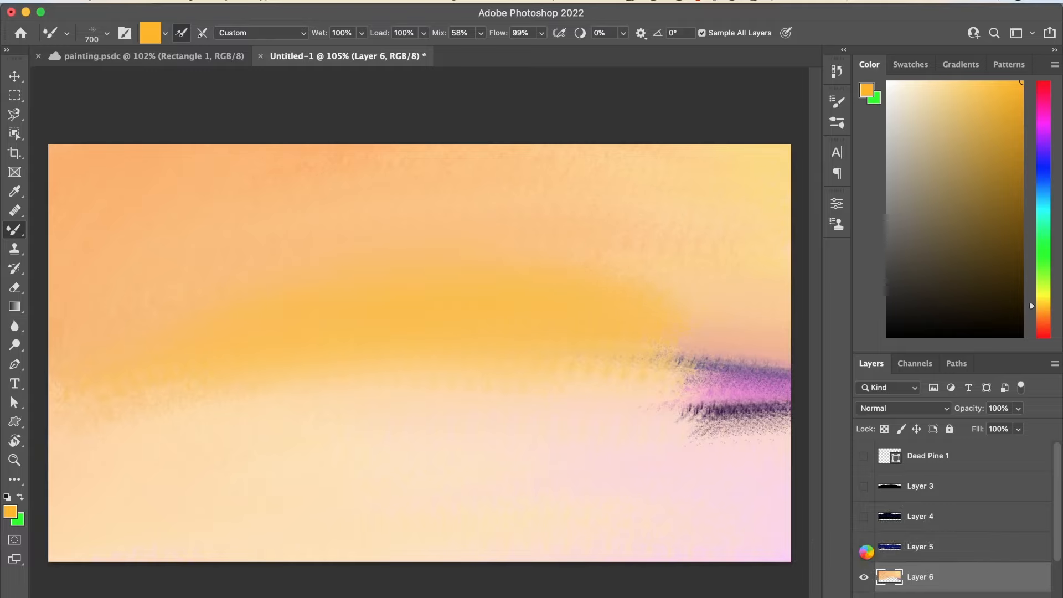
pyautogui.press('v')
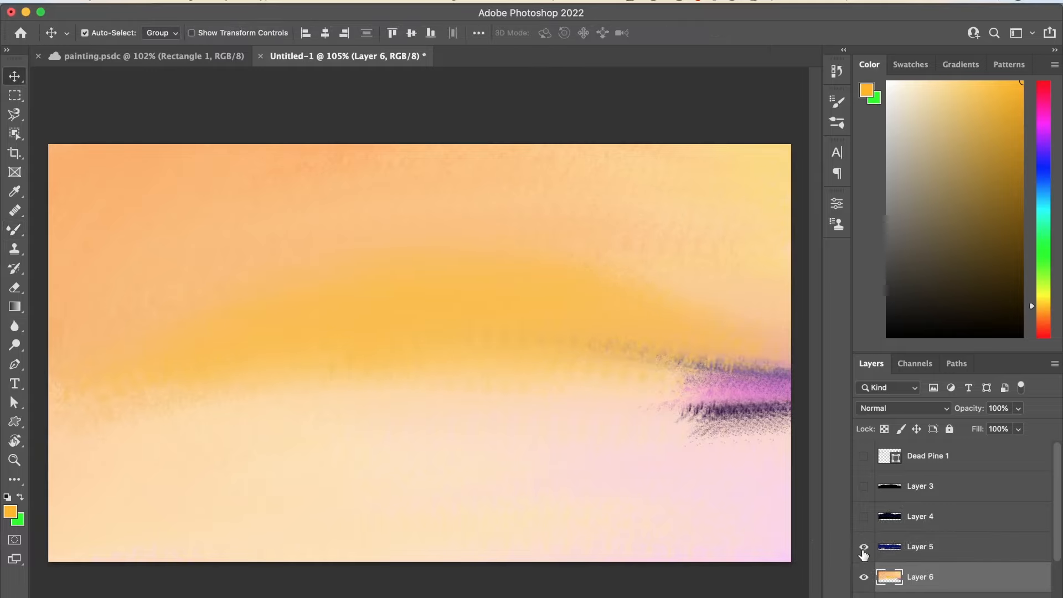